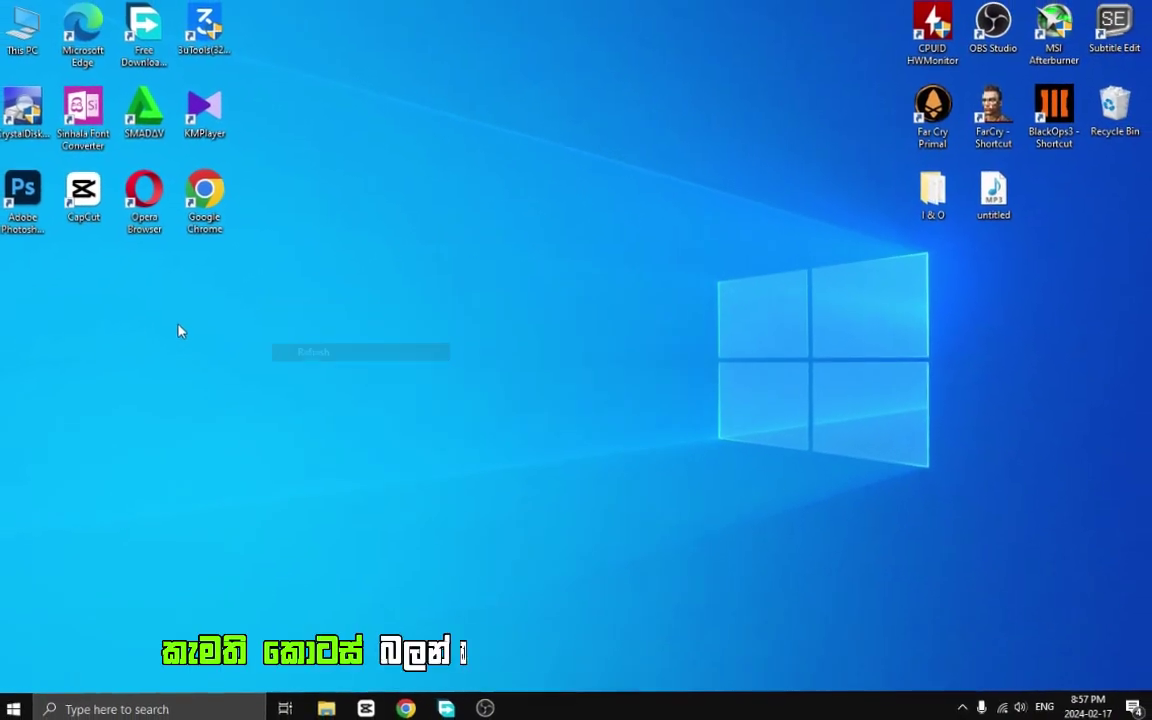
# Step: Refresh the desktop repeatedly from its right-click menu
pyautogui.rightClick(180, 331)
pyautogui.click(207, 368)
pyautogui.rightClick(183, 344)
pyautogui.click(207, 388)
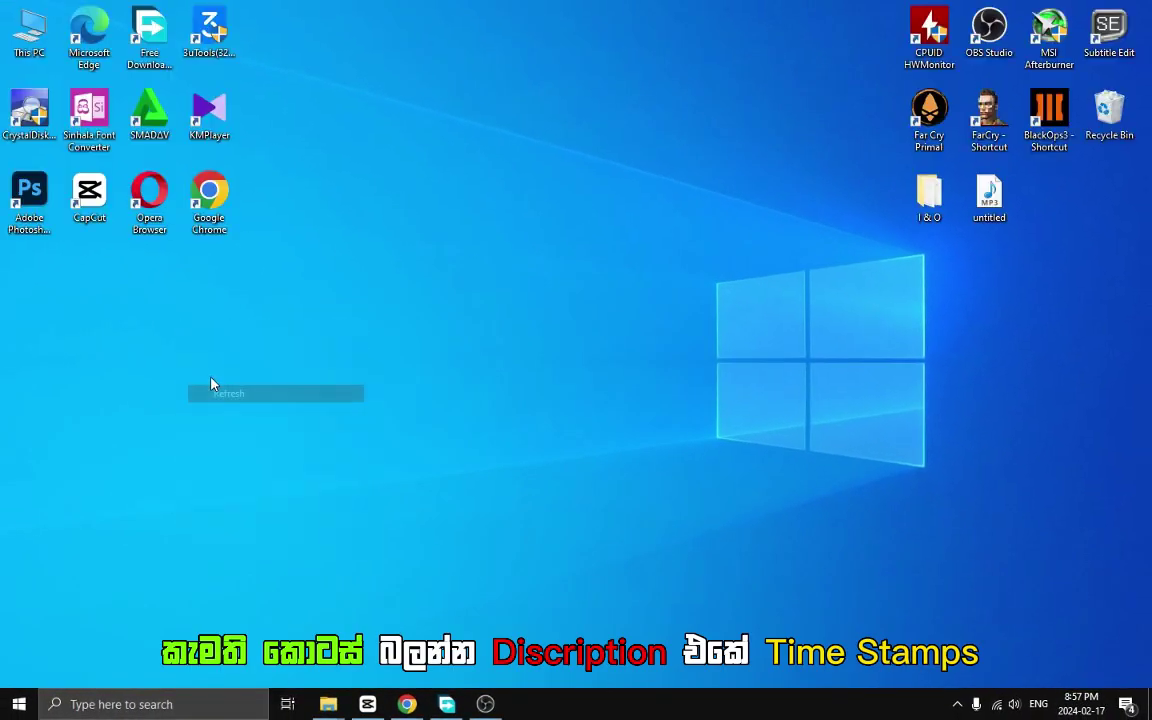
pyautogui.rightClick(211, 380)
pyautogui.click(244, 421)
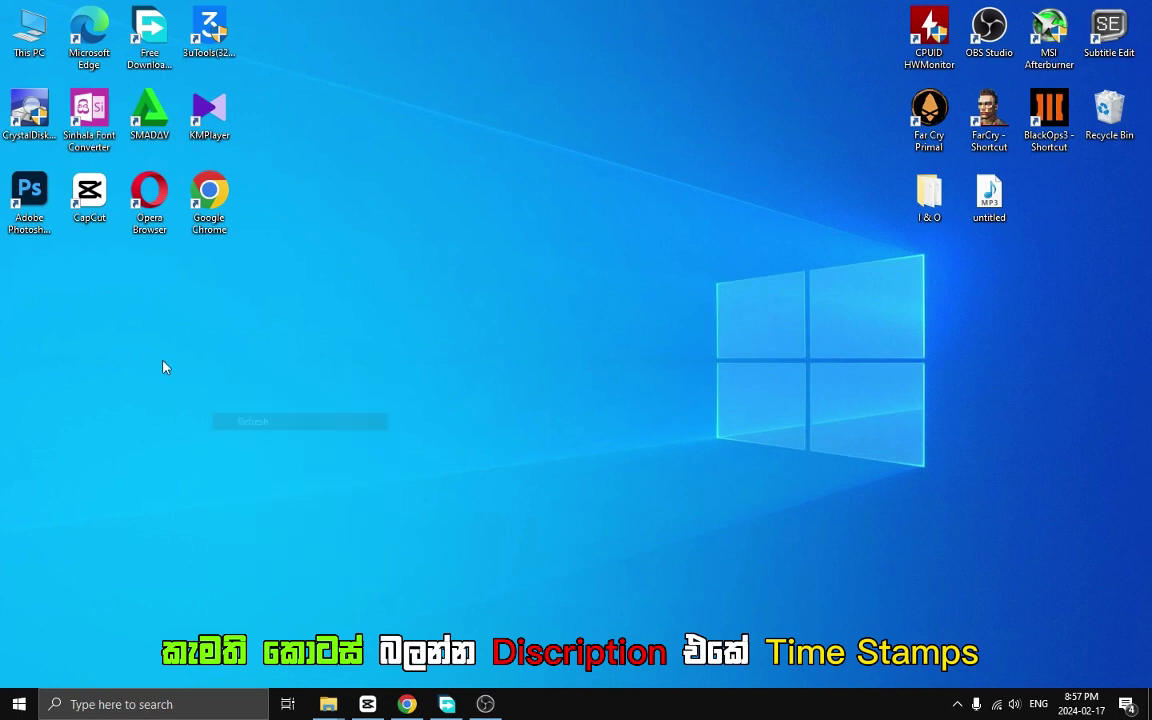
pyautogui.rightClick(148, 354)
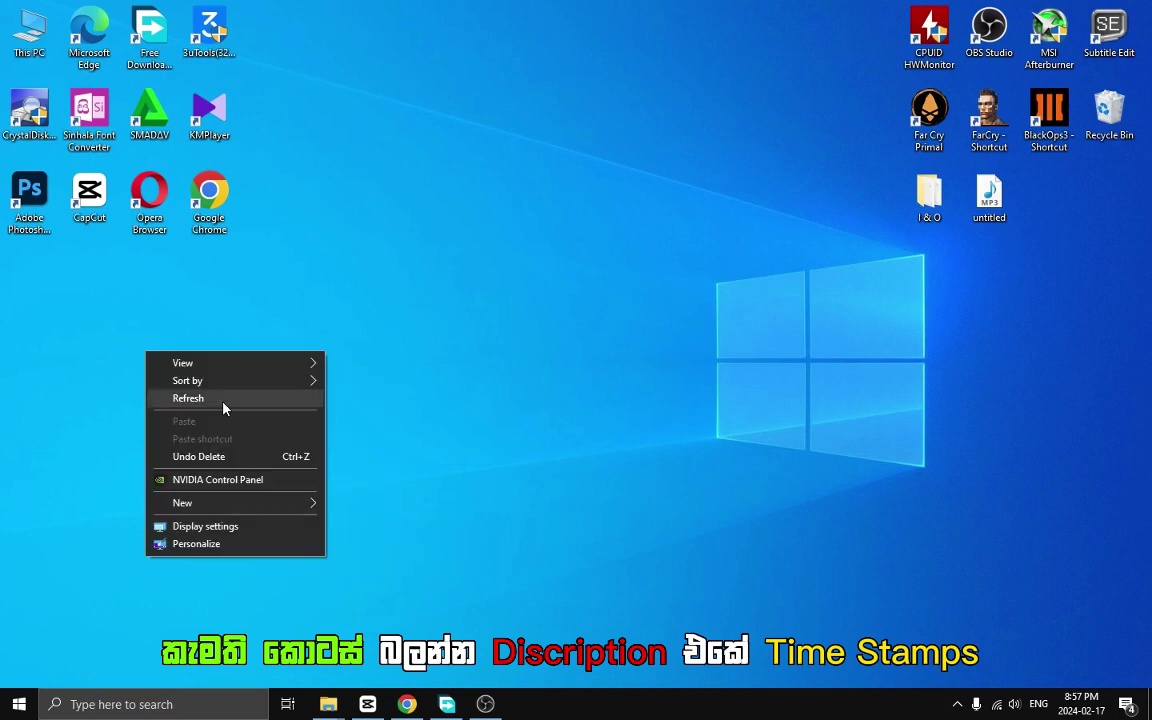
pyautogui.click(222, 400)
pyautogui.rightClick(864, 369)
pyautogui.click(905, 415)
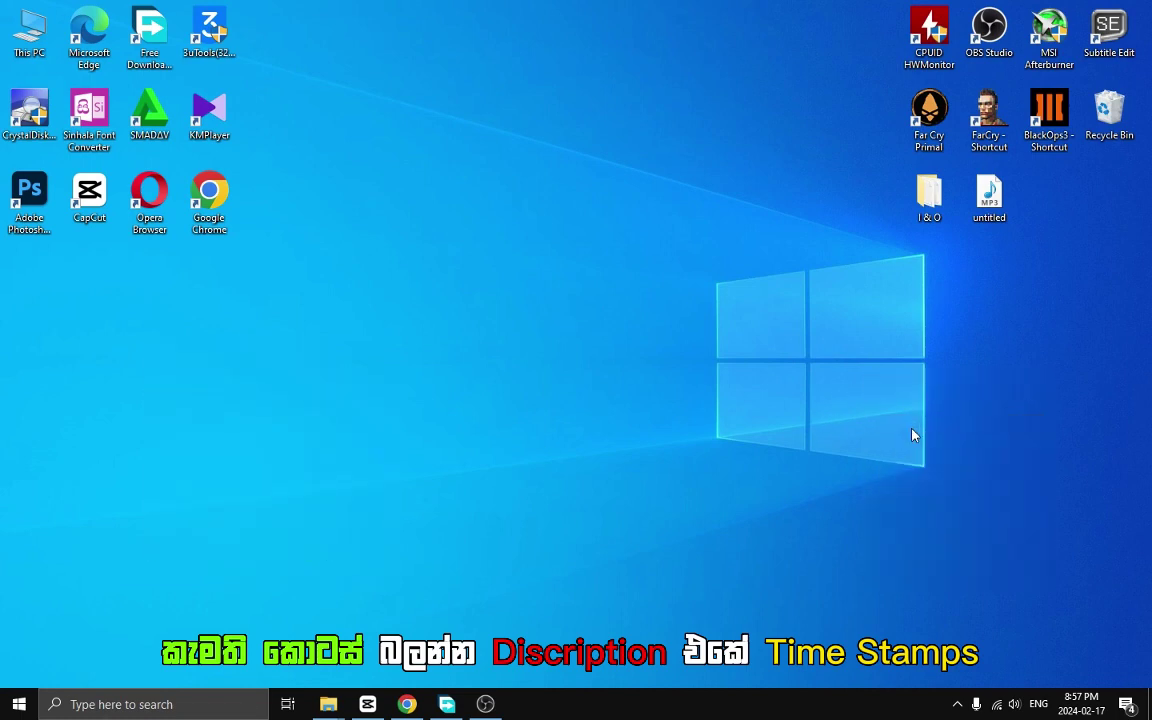
pyautogui.rightClick(892, 366)
pyautogui.click(918, 408)
pyautogui.rightClick(918, 412)
pyautogui.click(946, 449)
pyautogui.rightClick(998, 386)
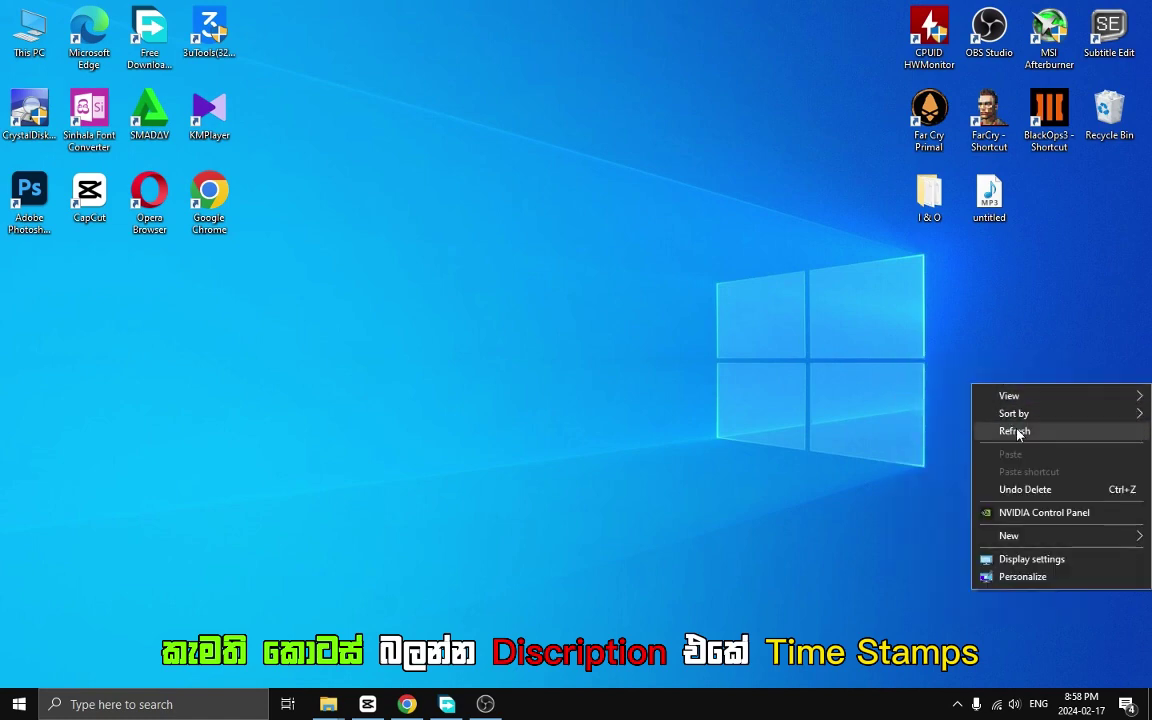
pyautogui.click(1019, 432)
pyautogui.rightClick(812, 367)
pyautogui.click(845, 411)
pyautogui.rightClick(712, 362)
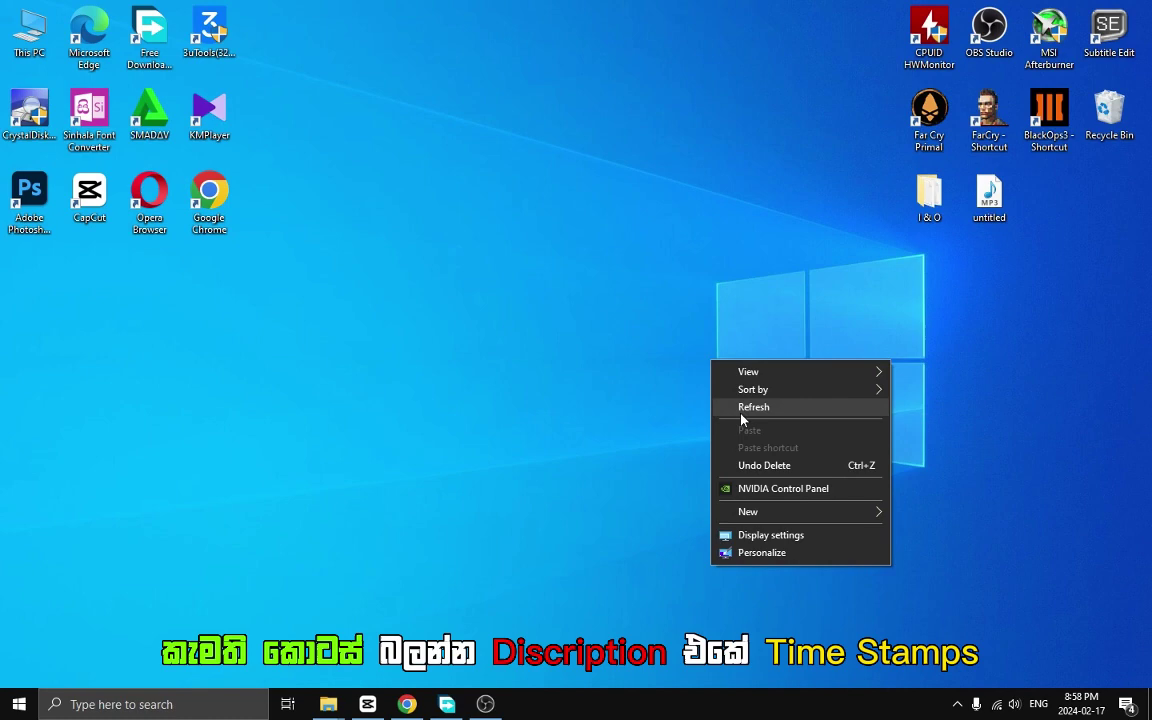
pyautogui.click(742, 420)
pyautogui.rightClick(535, 363)
pyautogui.click(558, 406)
pyautogui.rightClick(453, 381)
pyautogui.click(481, 425)
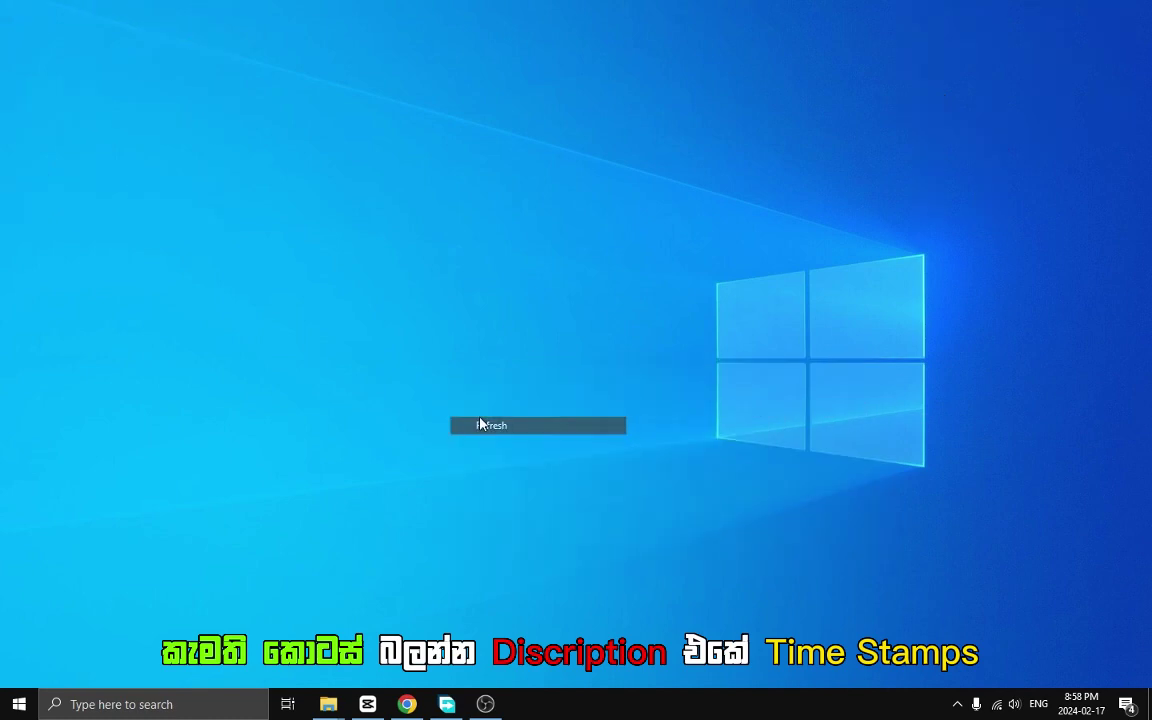
pyautogui.rightClick(550, 203)
pyautogui.click(560, 247)
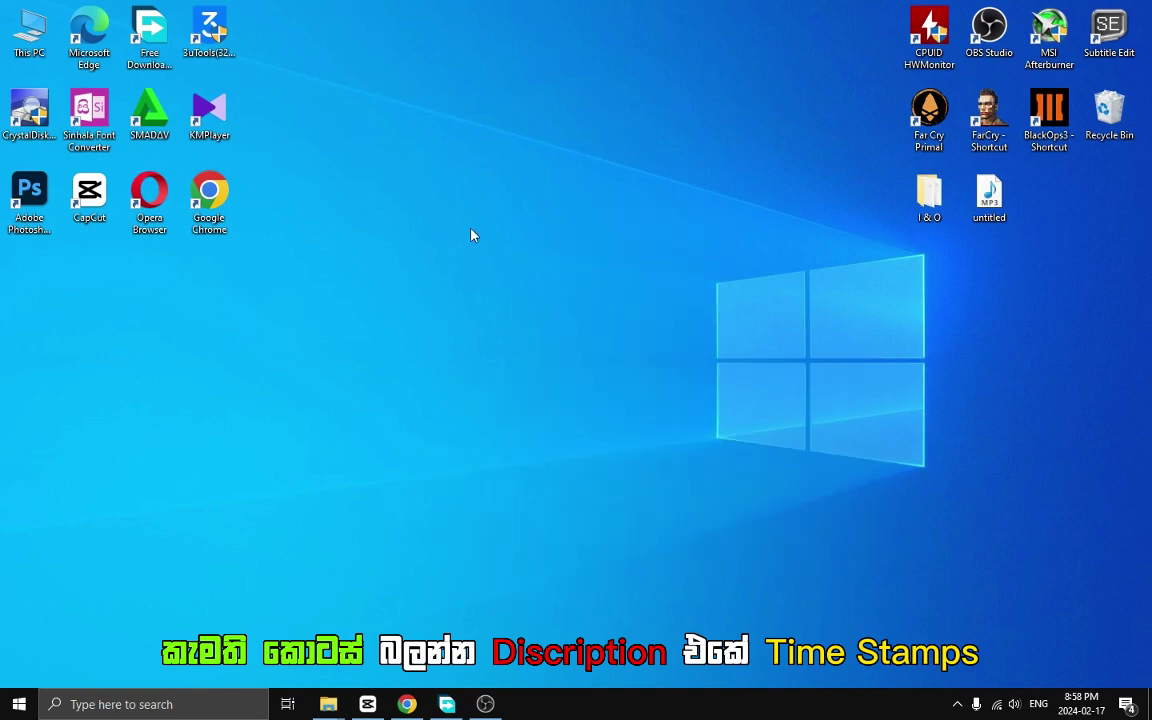
pyautogui.rightClick(368, 189)
pyautogui.click(378, 240)
pyautogui.rightClick(378, 243)
pyautogui.click(432, 293)
pyautogui.rightClick(432, 296)
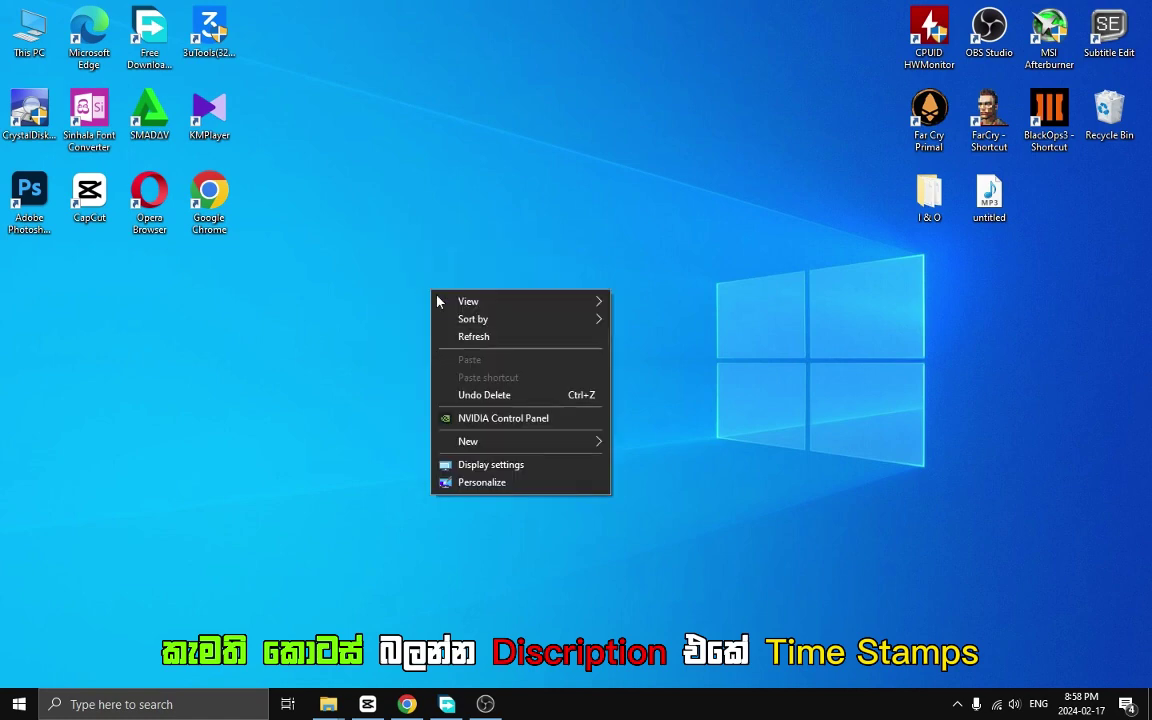
pyautogui.click(470, 336)
pyautogui.rightClick(314, 399)
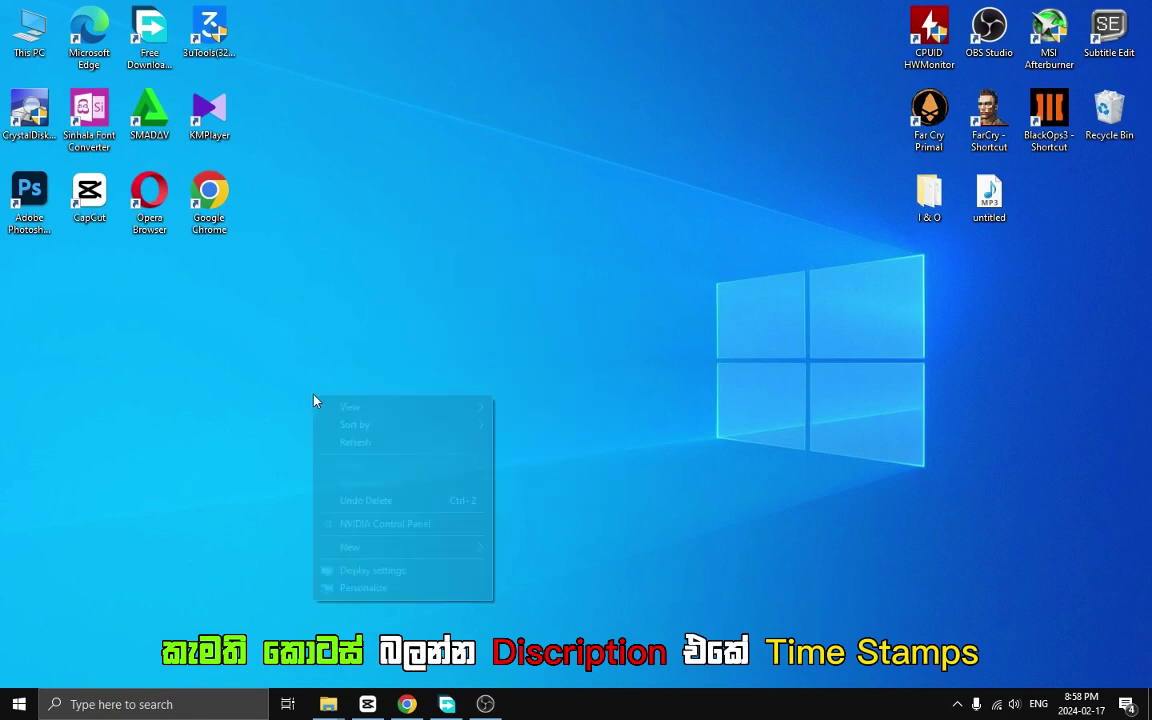
pyautogui.click(339, 443)
pyautogui.rightClick(233, 386)
pyautogui.click(258, 436)
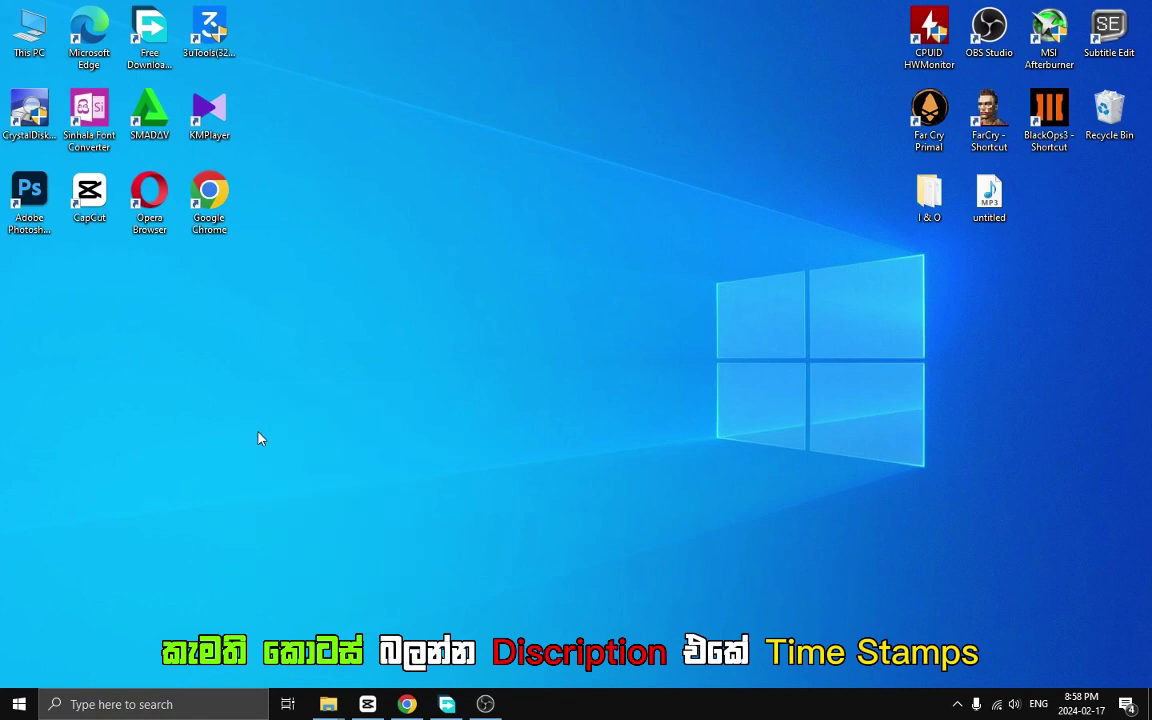
pyautogui.rightClick(300, 356)
pyautogui.click(301, 398)
pyautogui.rightClick(337, 328)
pyautogui.click(378, 376)
pyautogui.rightClick(379, 374)
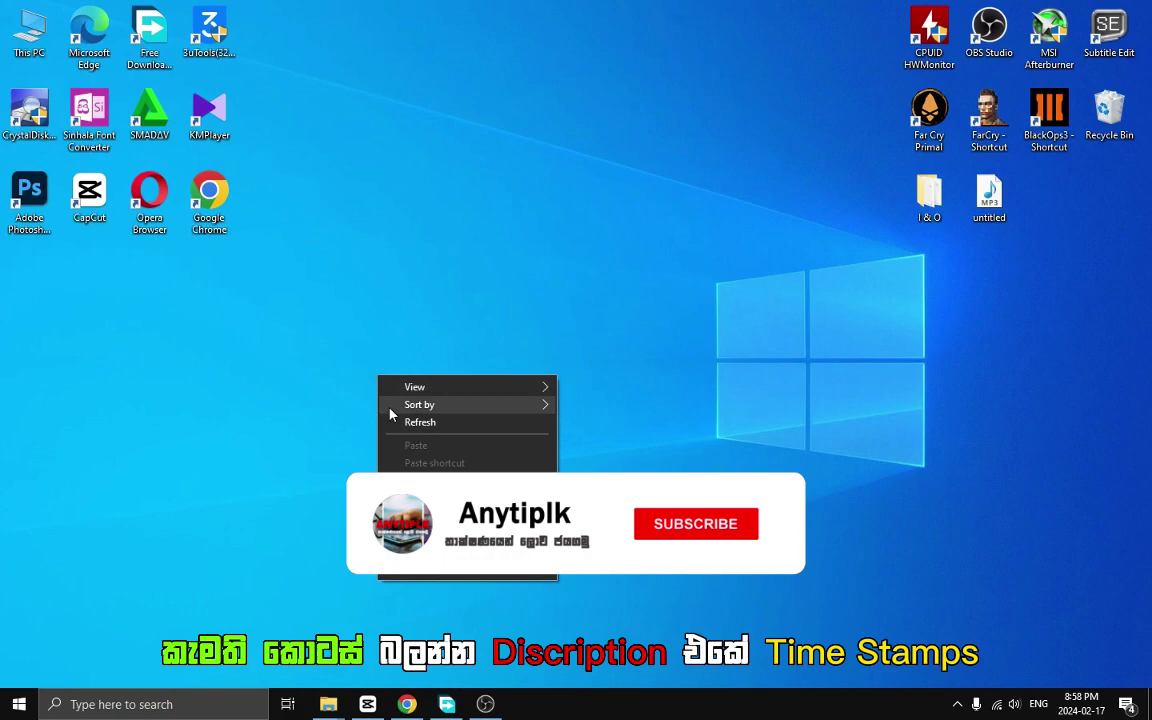
pyautogui.click(396, 421)
pyautogui.rightClick(357, 349)
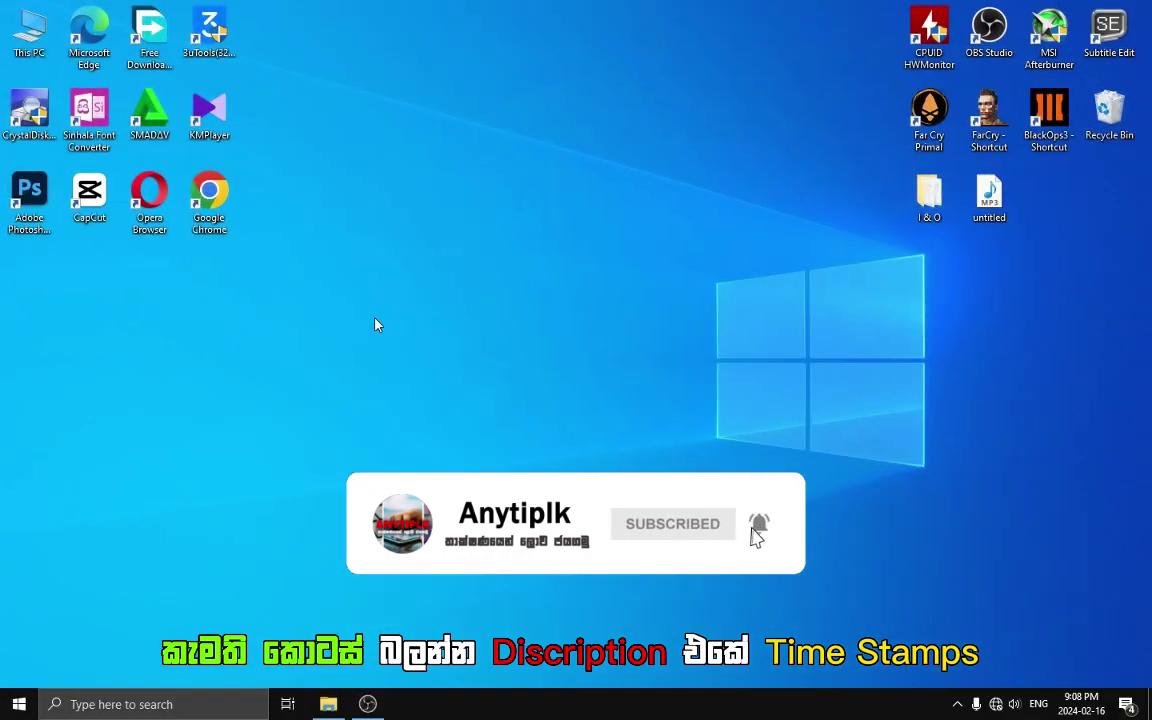
pyautogui.rightClick(400, 269)
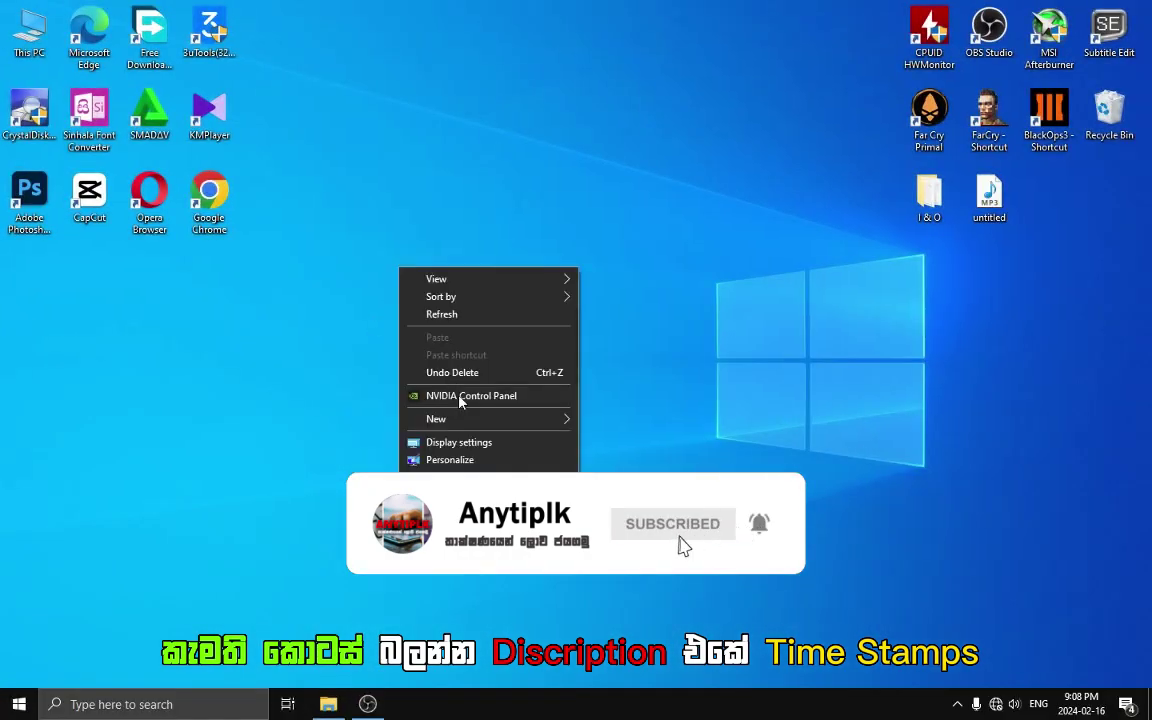
pyautogui.click(476, 314)
pyautogui.rightClick(480, 311)
pyautogui.click(520, 368)
pyautogui.rightClick(520, 368)
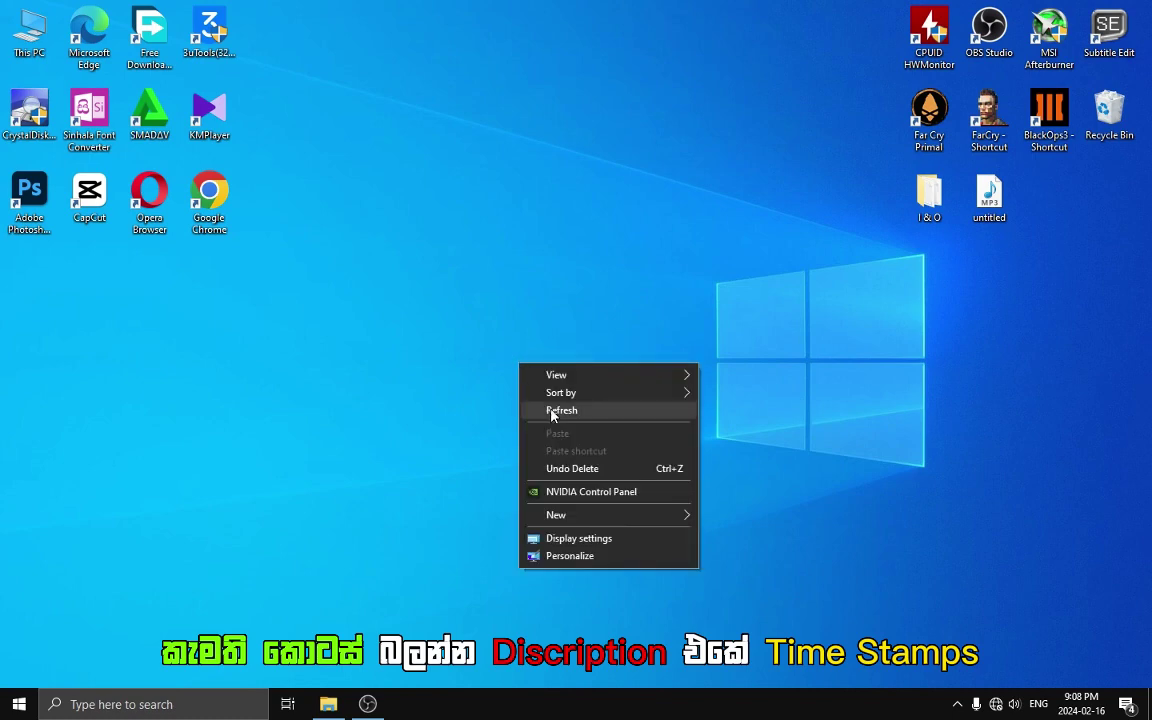
pyautogui.click(548, 407)
pyautogui.rightClick(503, 345)
pyautogui.click(537, 390)
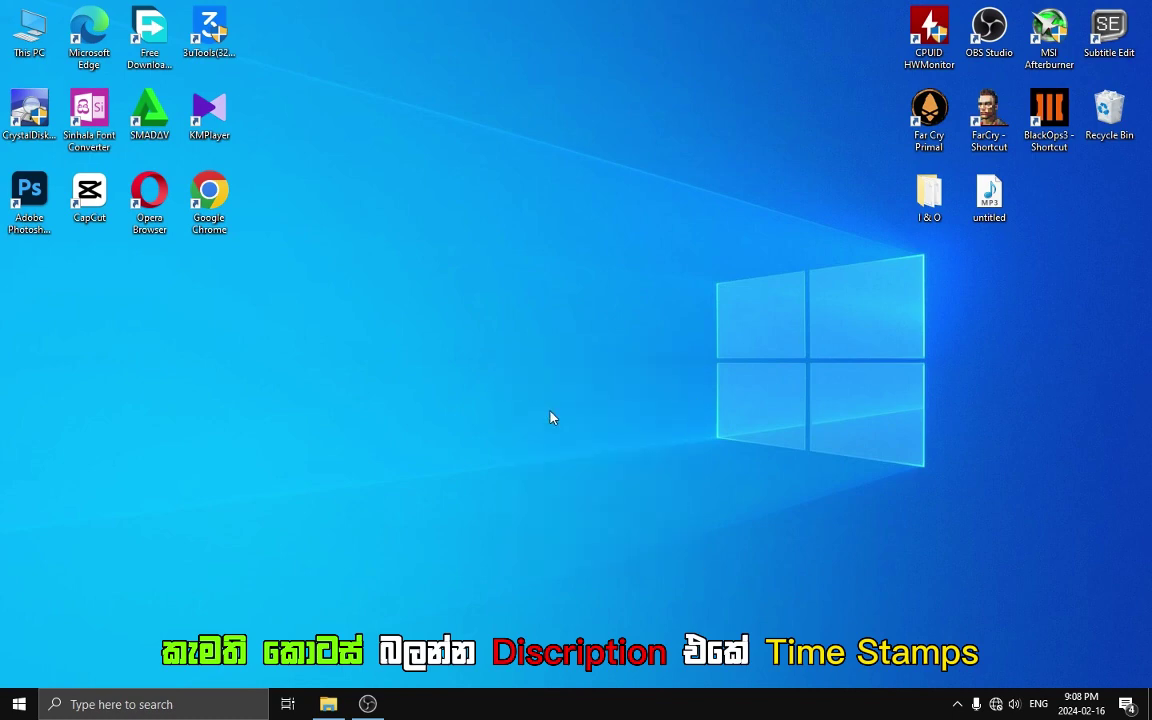
# Step: Launch Windows Security from the hidden system-tray icons, then close it with Alt+F4
pyautogui.click(958, 704)
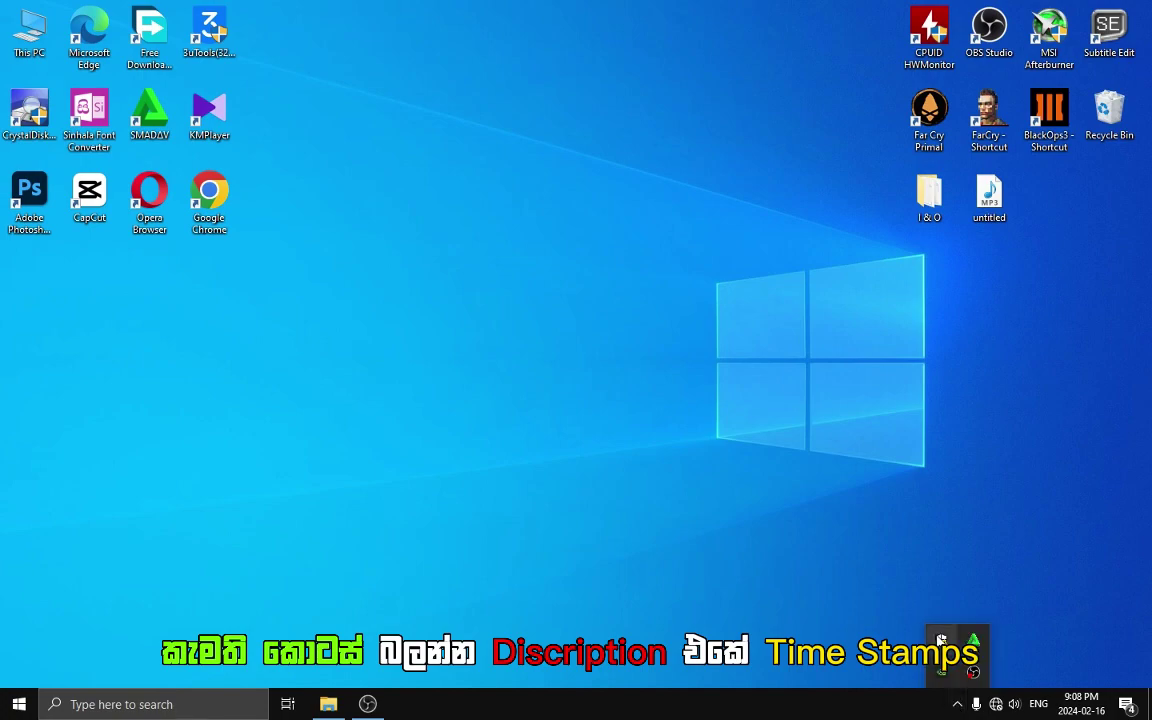
pyautogui.click(941, 641)
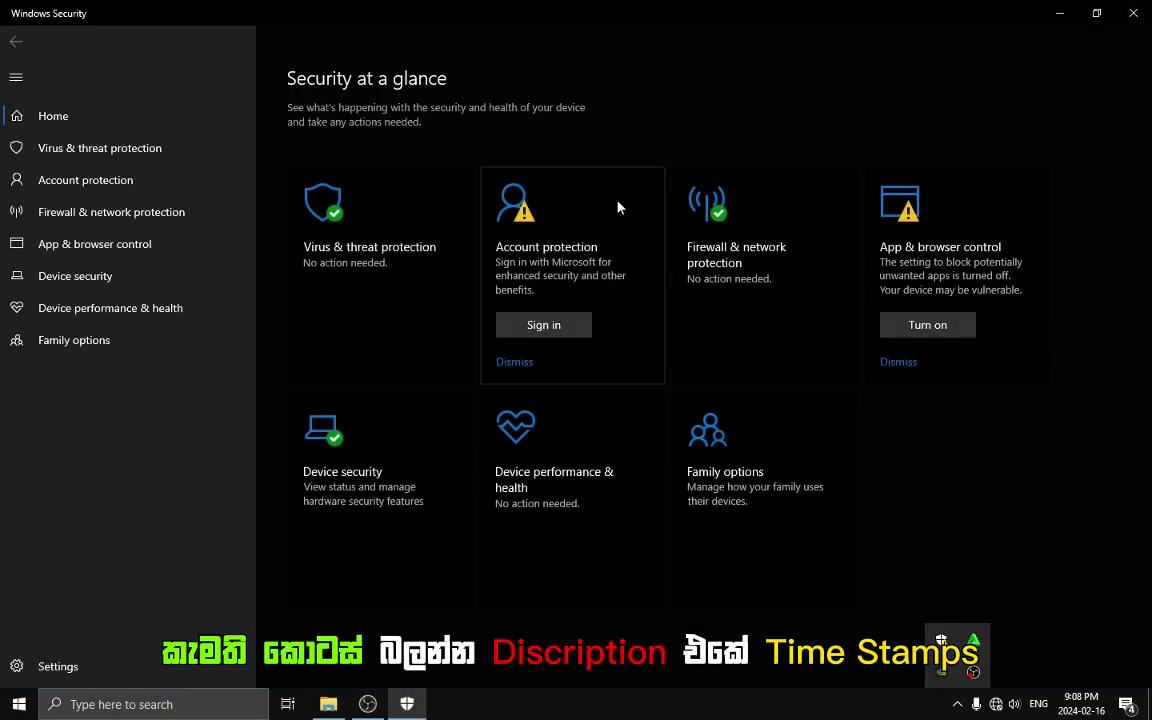
pyautogui.hotkey('alt', 'F4')
# Step: Find and launch the Settings app from Start search ('sett'), then search settings for 'wi'
pyautogui.press('super')
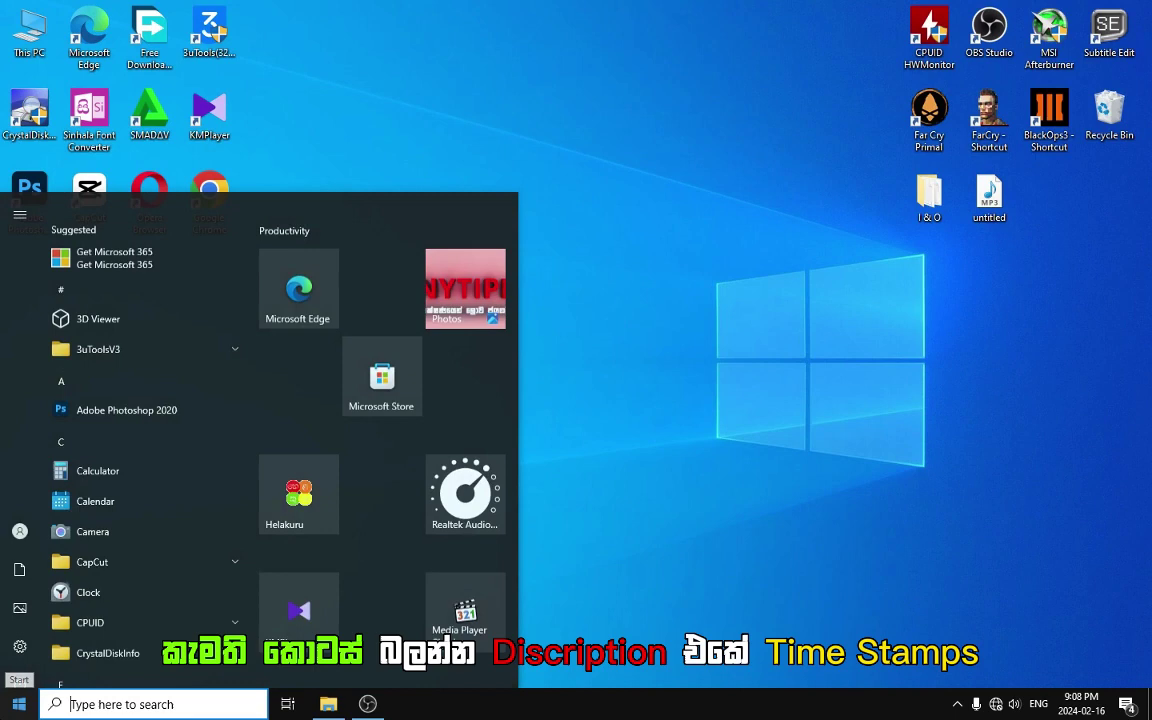
pyautogui.click(115, 710)
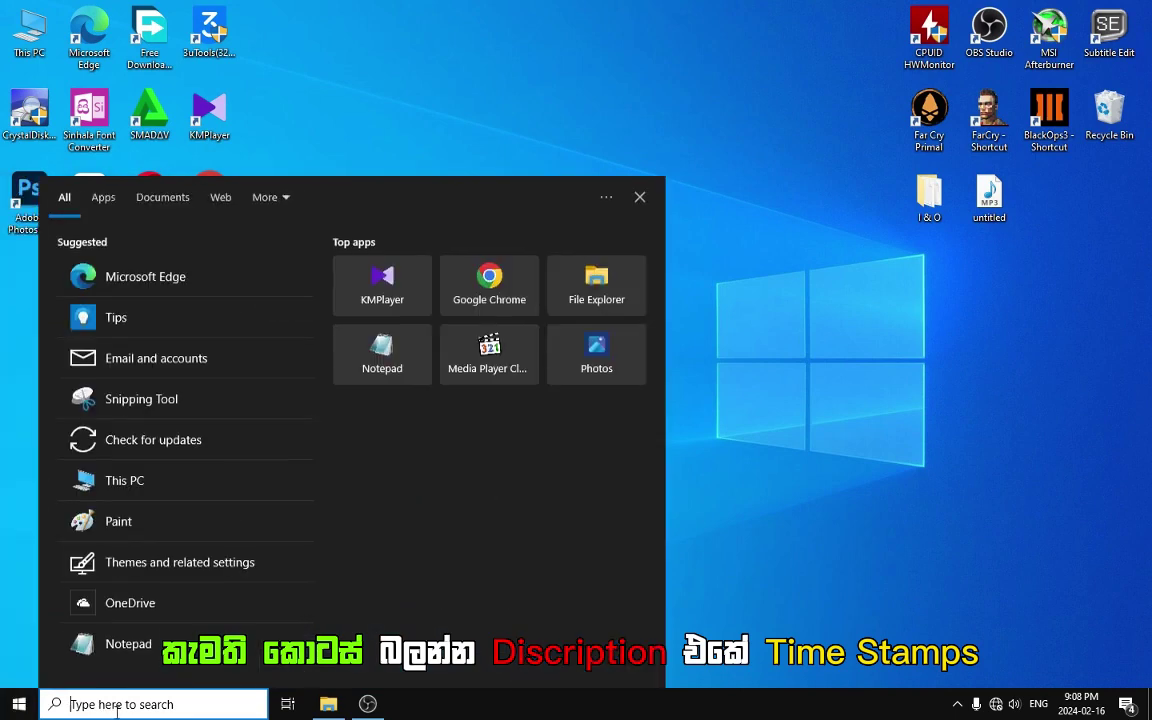
pyautogui.write('sett')
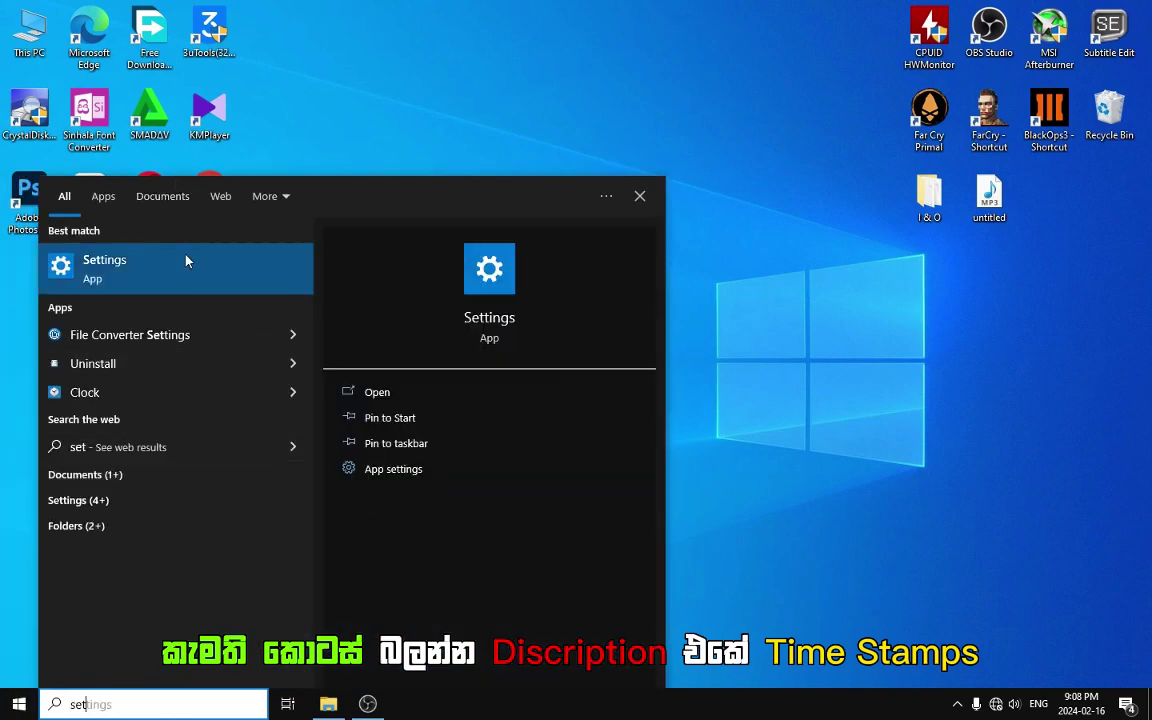
pyautogui.click(185, 257)
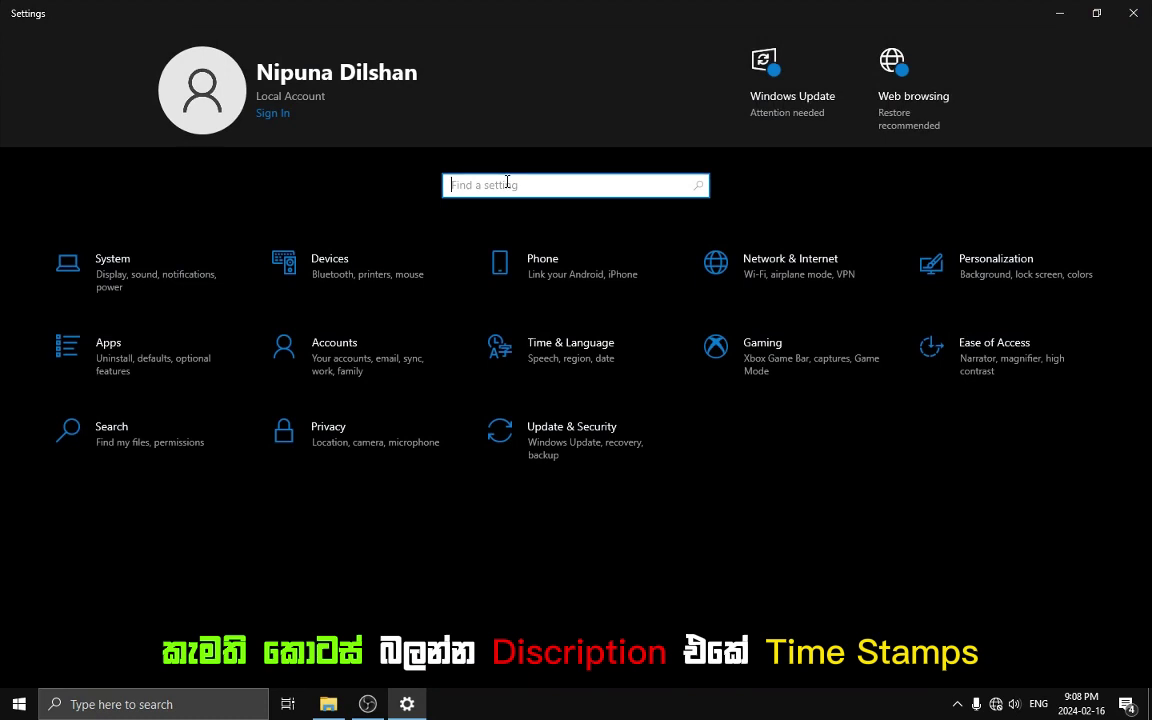
pyautogui.write('wi')
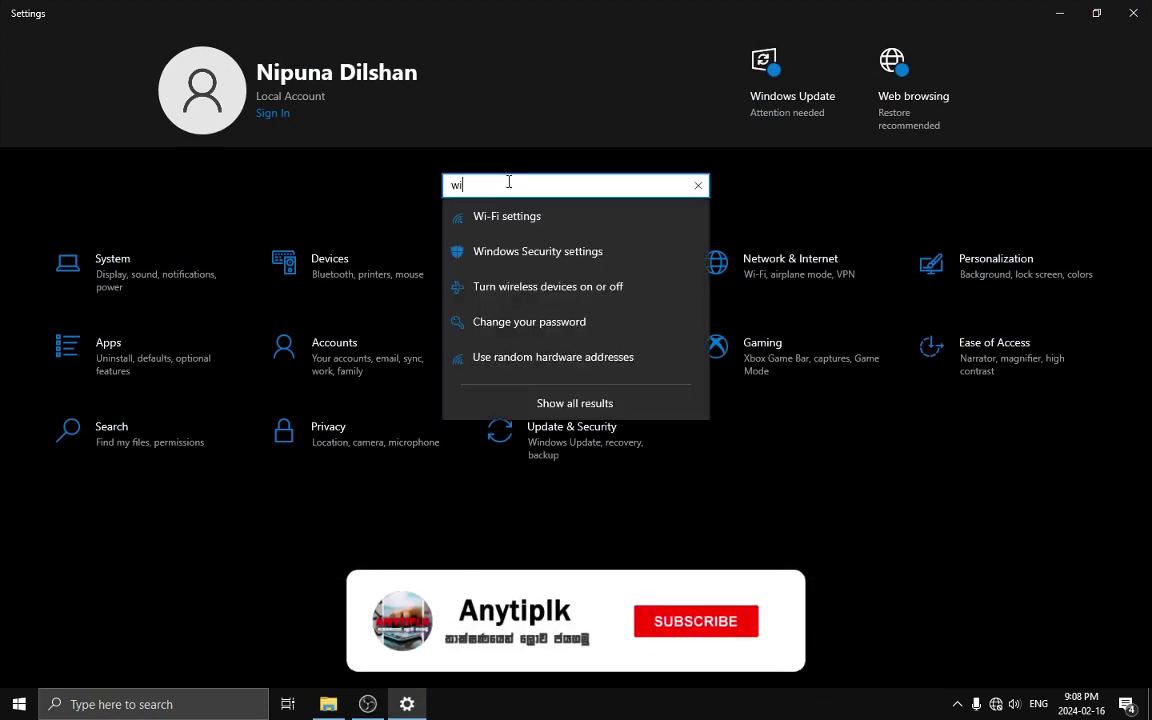
# Step: Go to the Windows Security settings page and open Virus & threat protection
pyautogui.click(555, 253)
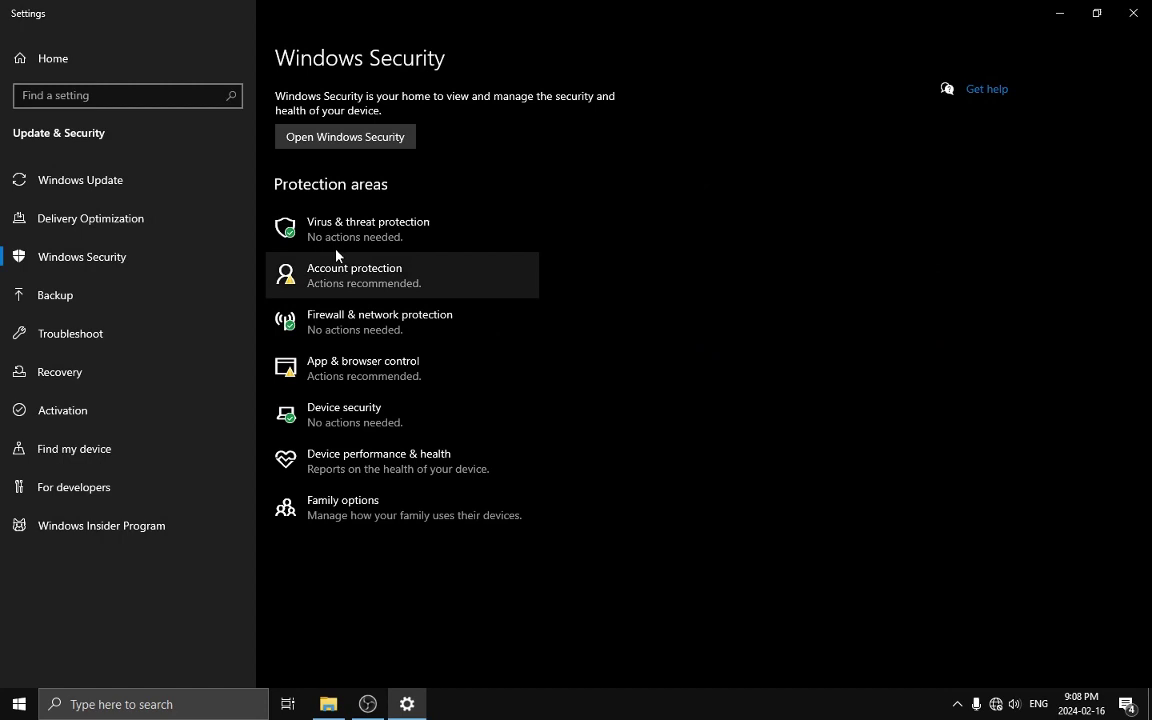
pyautogui.click(418, 234)
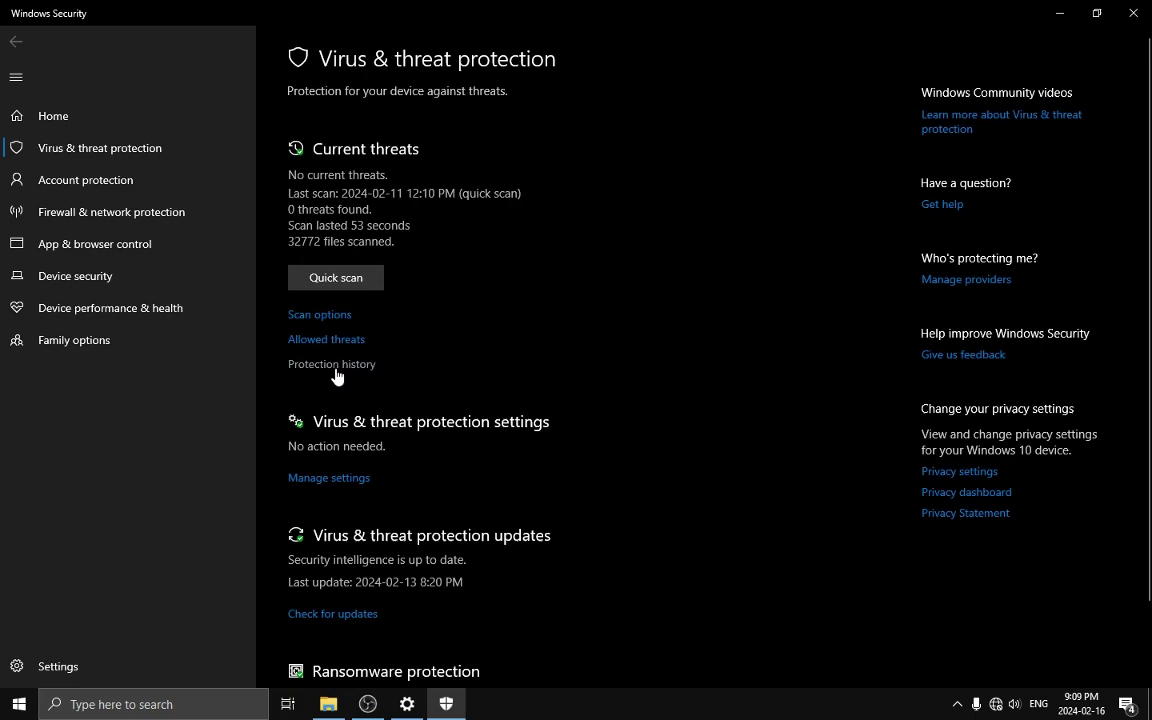
# Step: Open Protection history and scroll through its list of threat entries
pyautogui.click(361, 369)
pyautogui.scroll(-3, 702, 300)
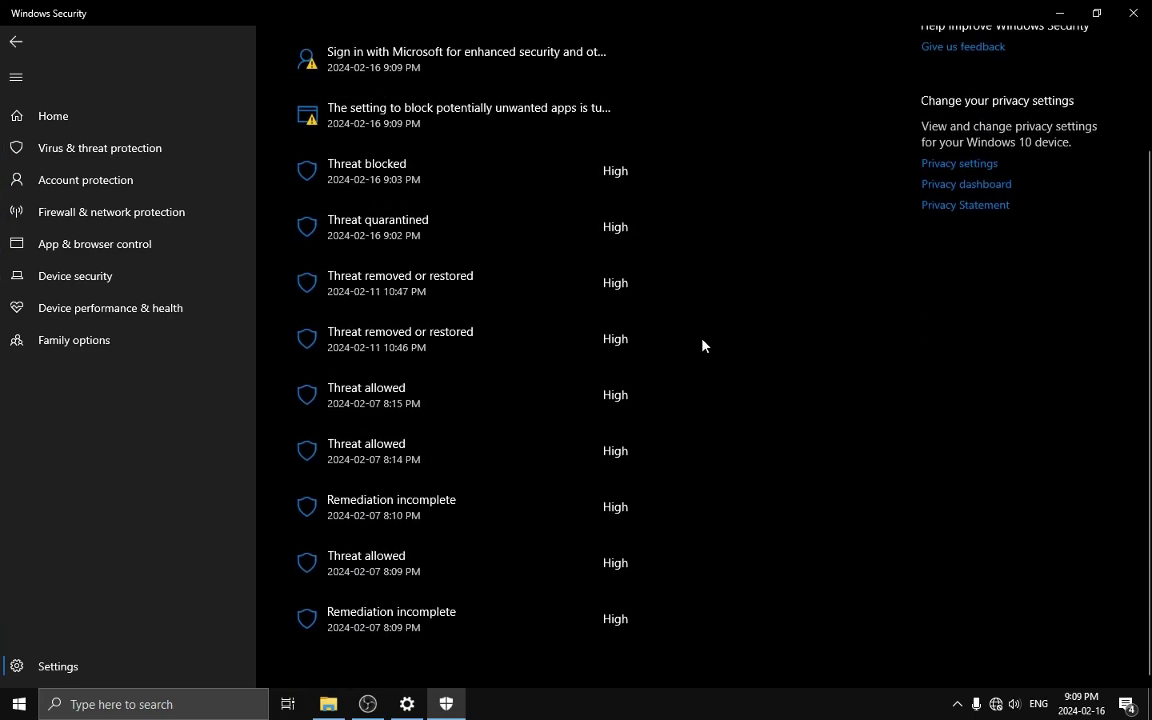
pyautogui.scroll(3, 704, 362)
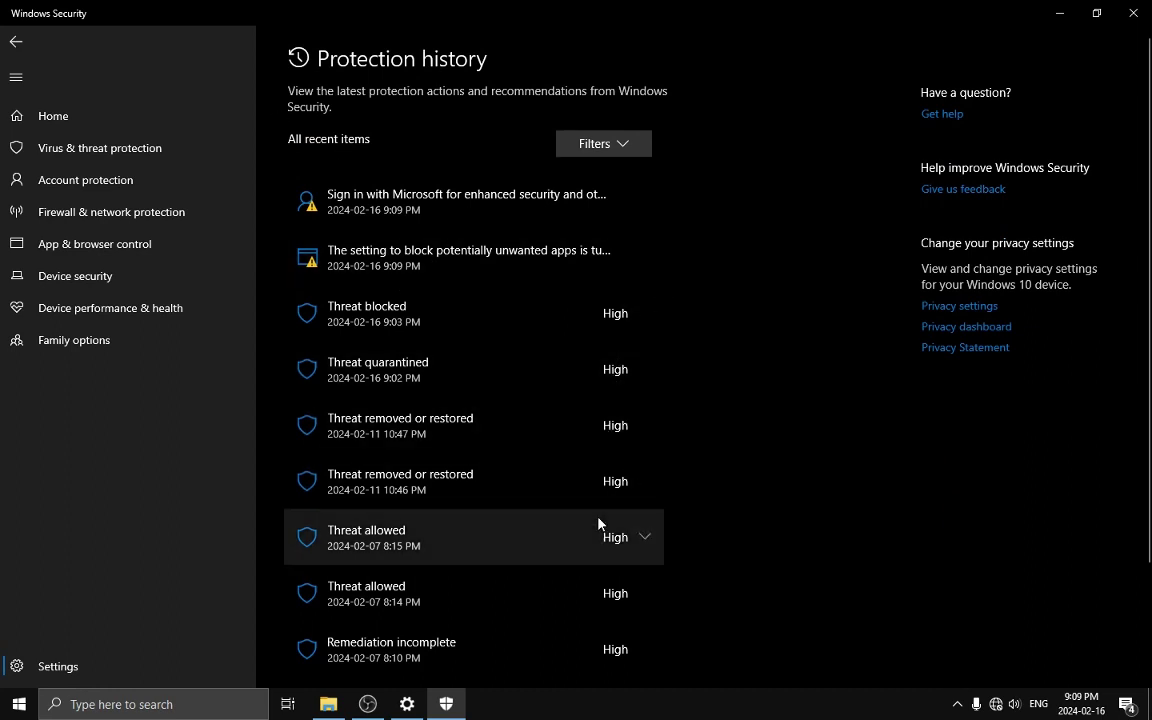
pyautogui.scroll(-3, 598, 522)
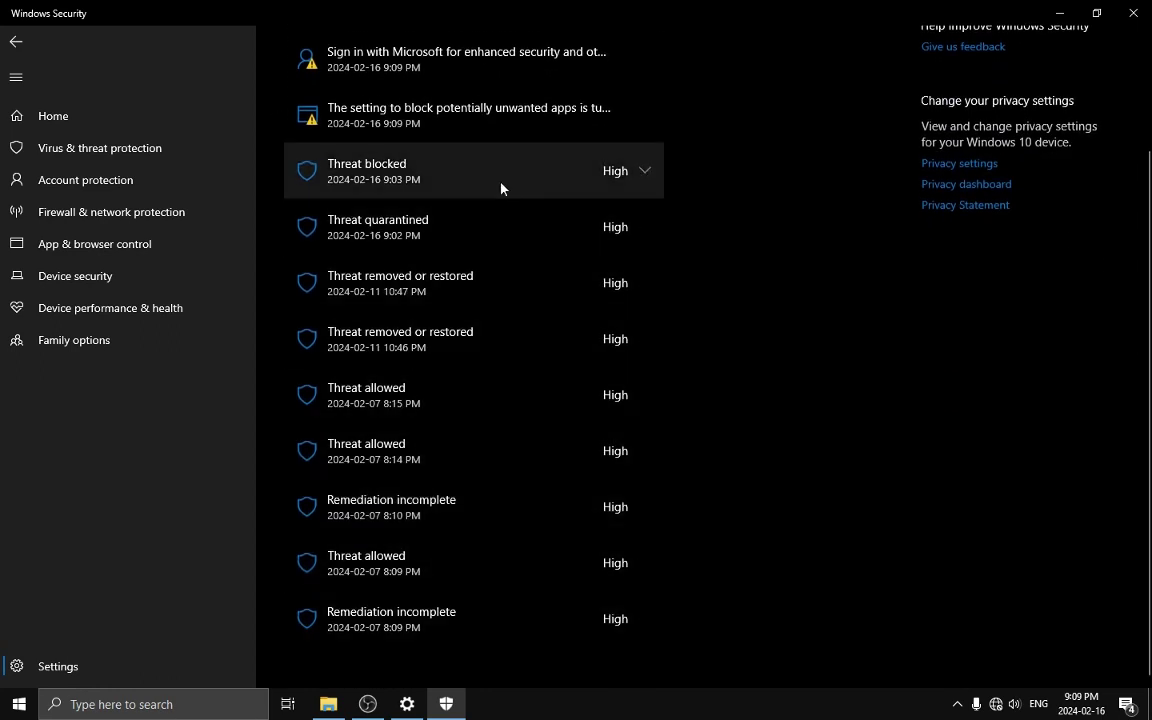
pyautogui.scroll(2, 722, 305)
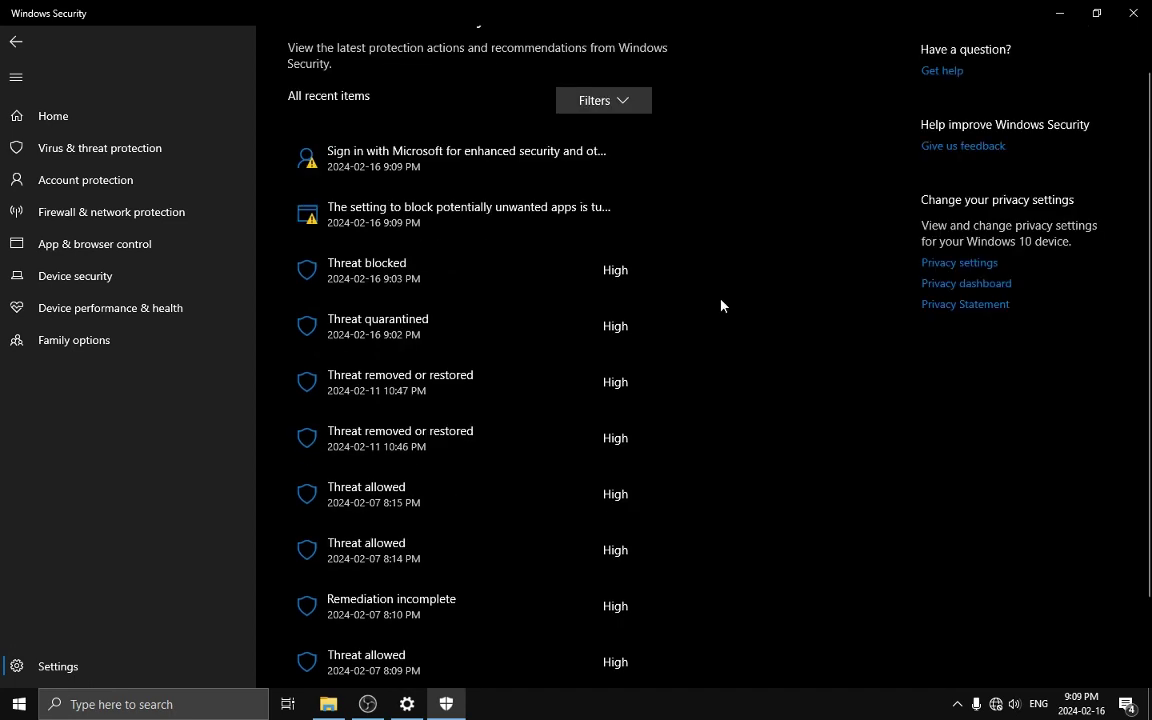
# Step: Expand the 2024-02-16 9:02 PM Threat quarantined entry and reveal its Restore and Remove actions
pyautogui.click(432, 334)
pyautogui.scroll(-2, 786, 360)
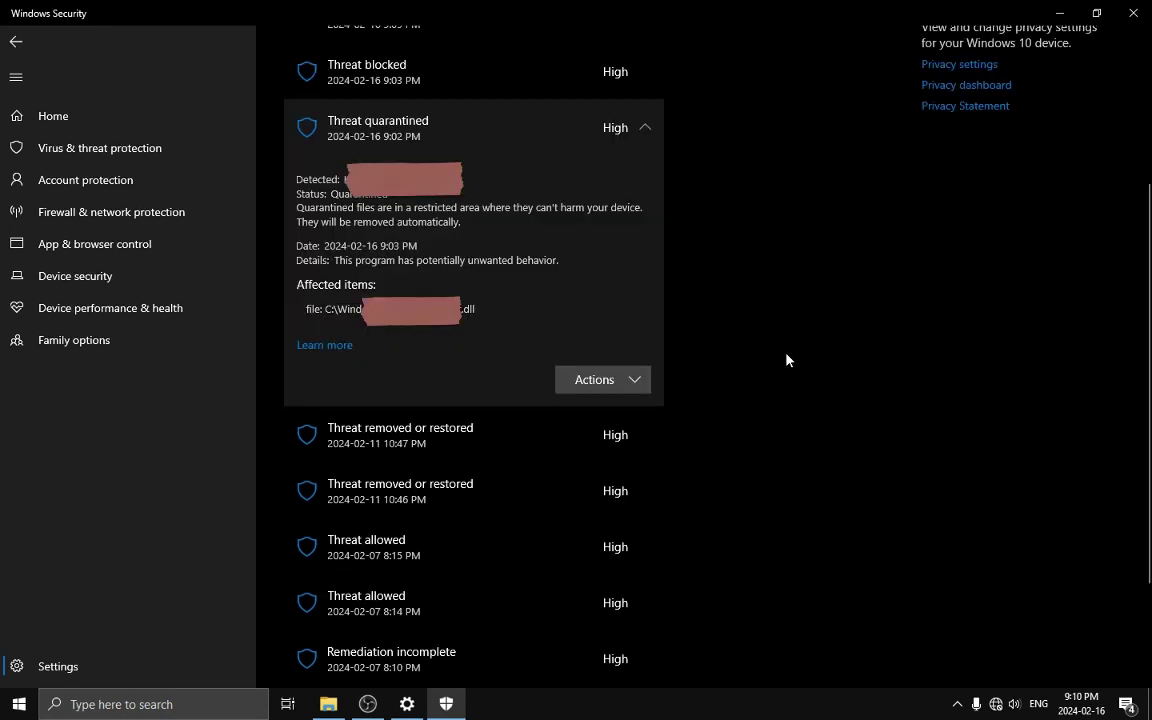
pyautogui.click(598, 235)
pyautogui.click(639, 387)
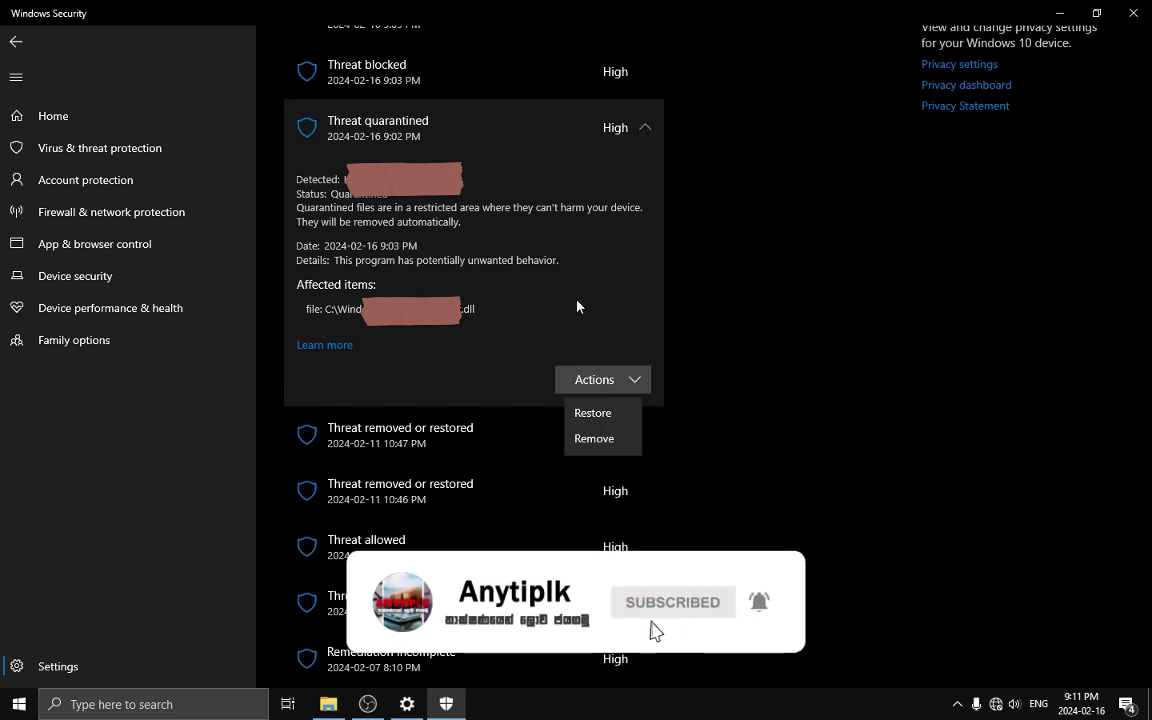
# Step: Return to the Virus & threat protection overview and scroll through it
pyautogui.click(598, 413)
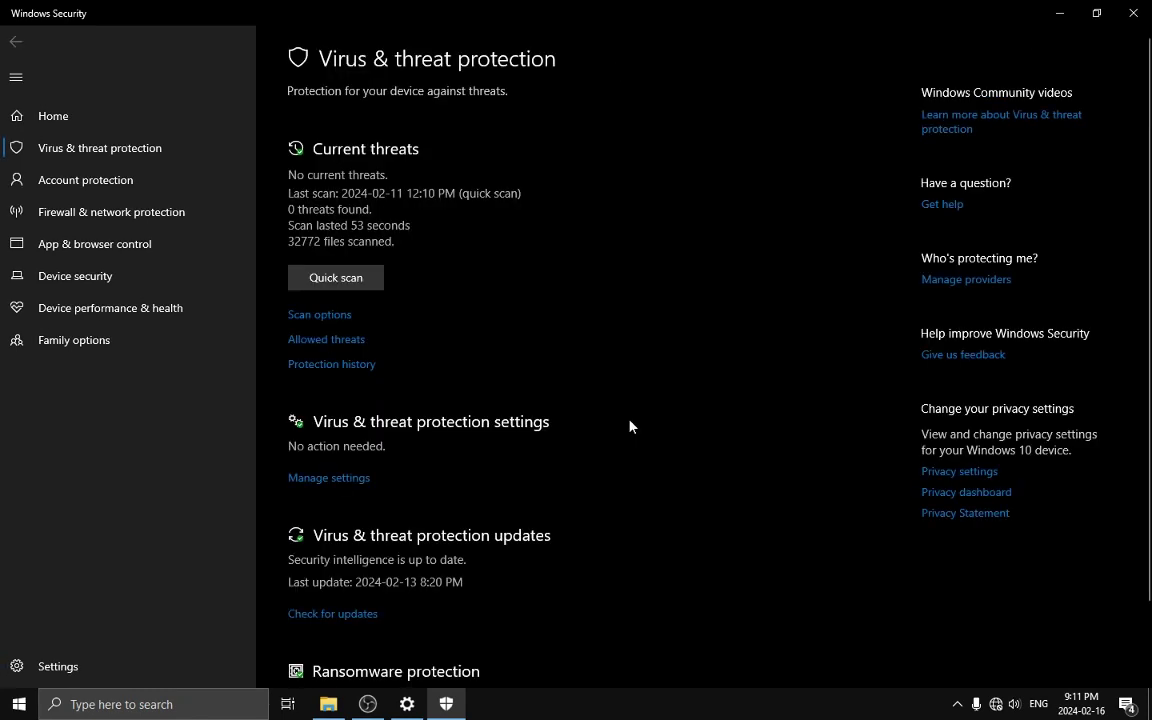
pyautogui.scroll(-2, 630, 424)
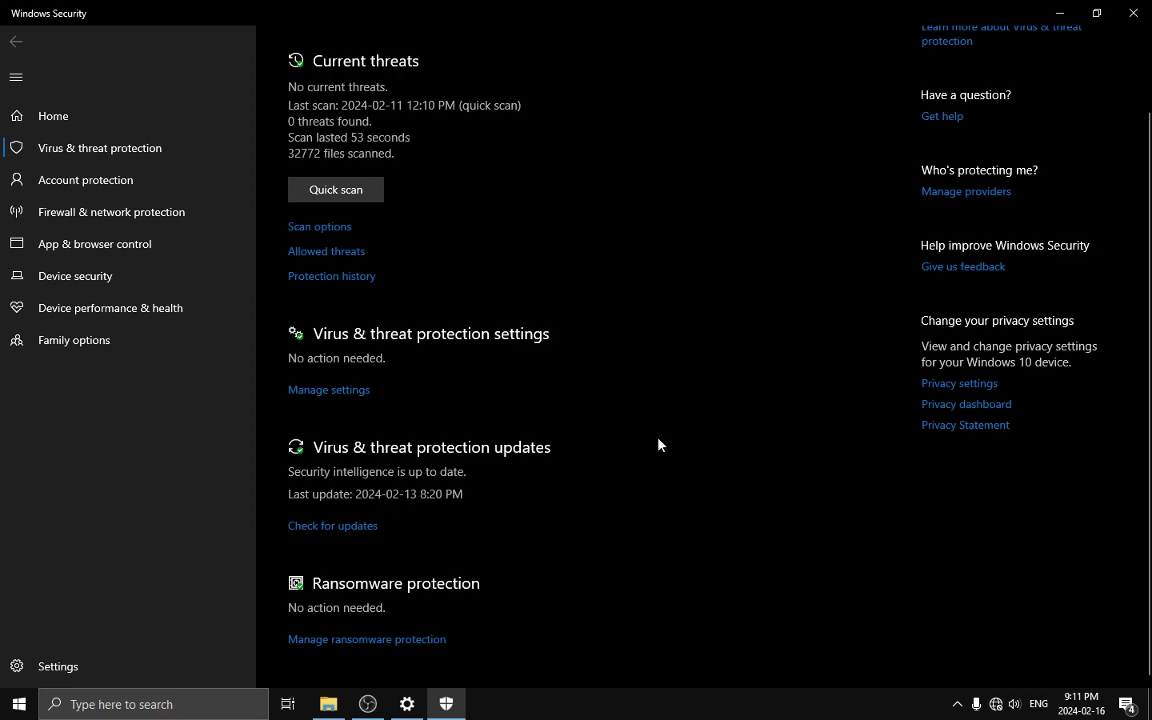
pyautogui.scroll(2, 658, 442)
pyautogui.scroll(-2, 665, 460)
pyautogui.scroll(2, 666, 509)
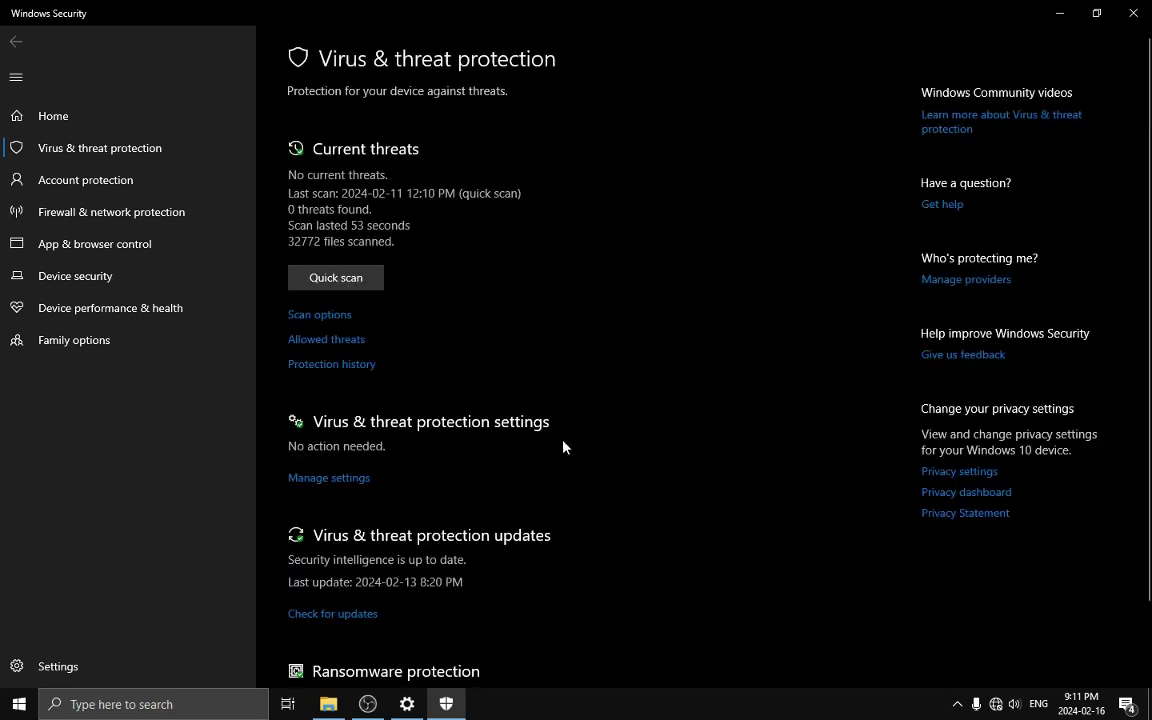
pyautogui.scroll(-2, 360, 440)
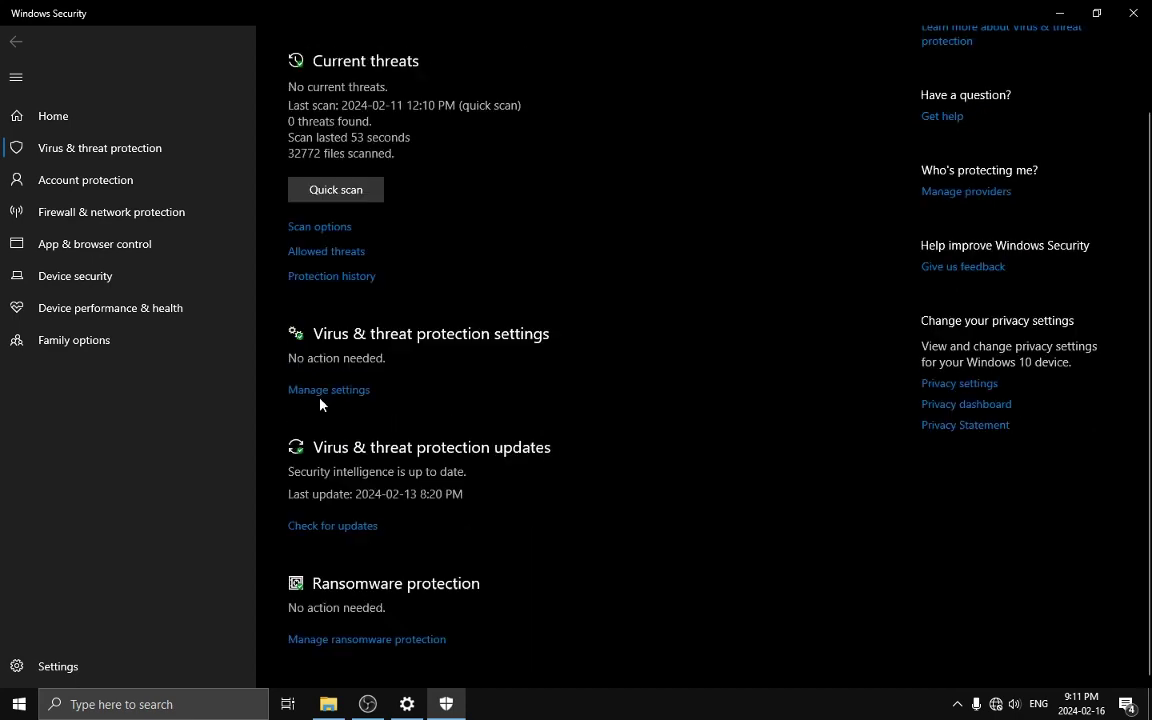
pyautogui.scroll(2, 332, 408)
# Step: Open the Virus & threat protection settings and scroll down toward Exclusions
pyautogui.click(342, 417)
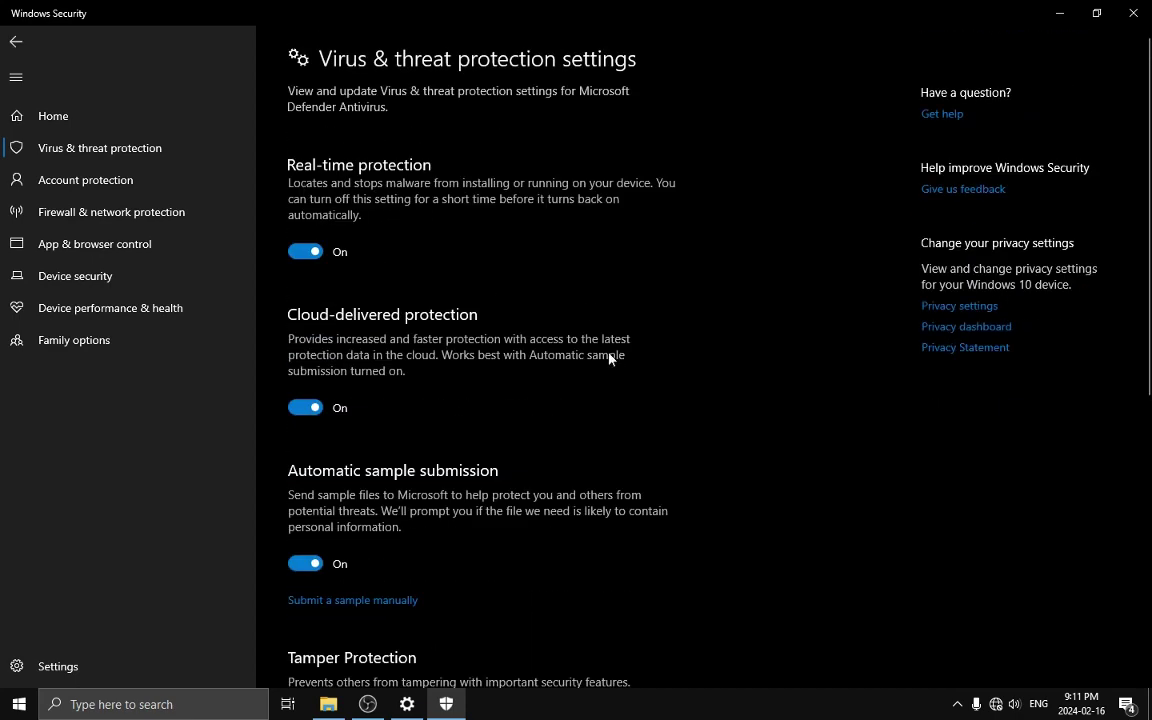
pyautogui.scroll(-5, 670, 397)
pyautogui.scroll(3, 670, 397)
pyautogui.scroll(2, 617, 231)
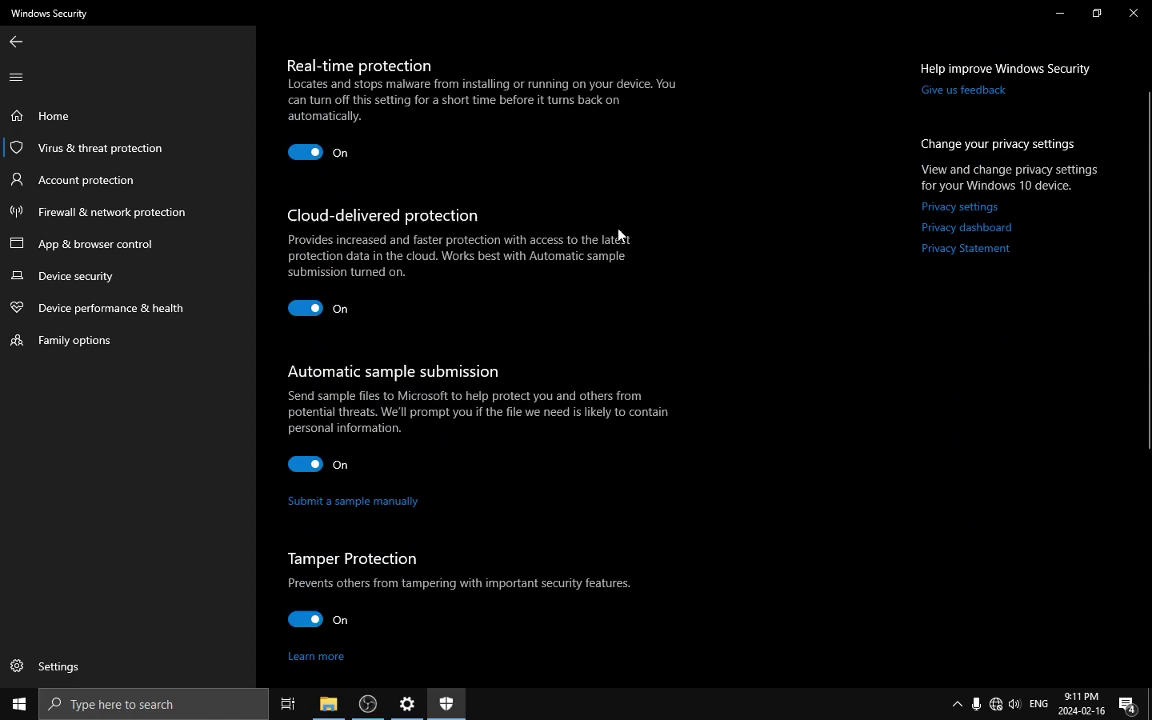
pyautogui.scroll(-8, 622, 486)
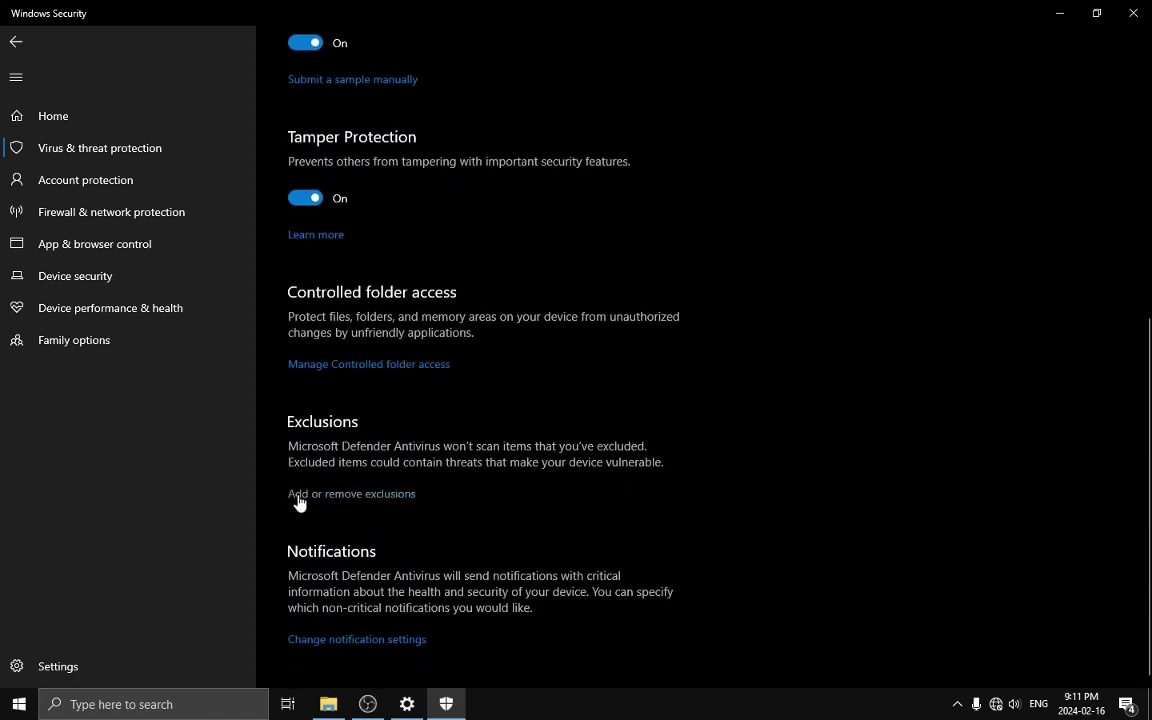
# Step: In Defender's Exclusions, start adding a File exclusion, browsing C:\Windows for the DLL
pyautogui.click(393, 495)
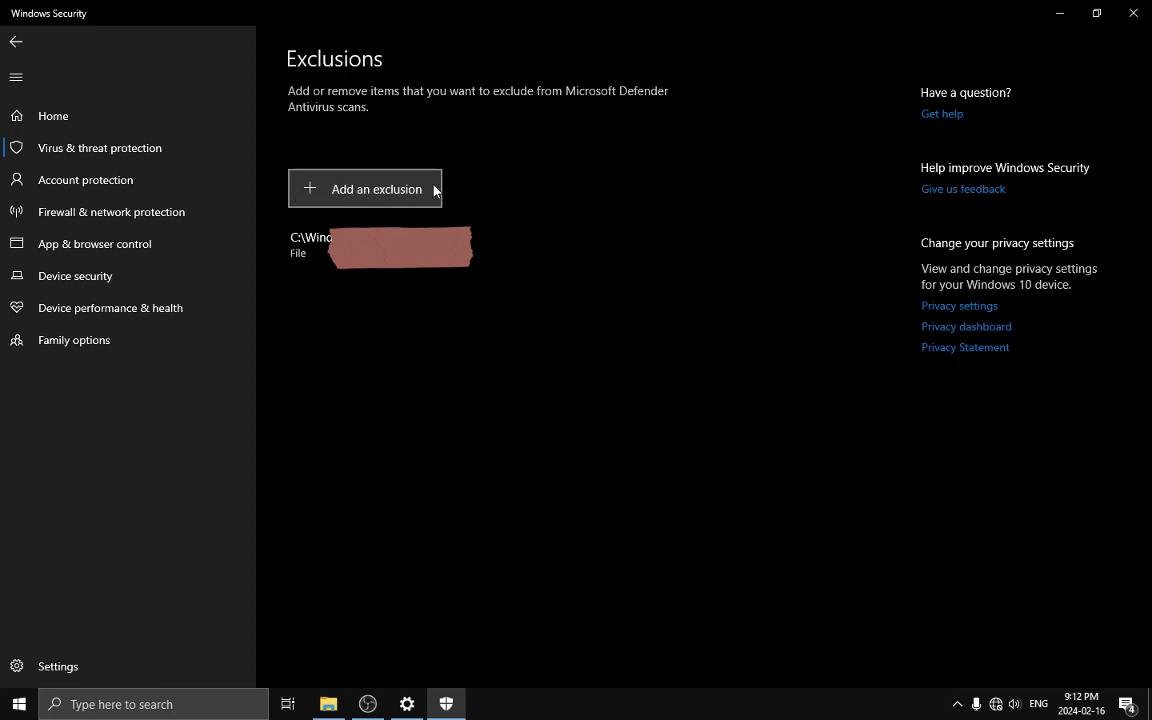
pyautogui.click(386, 198)
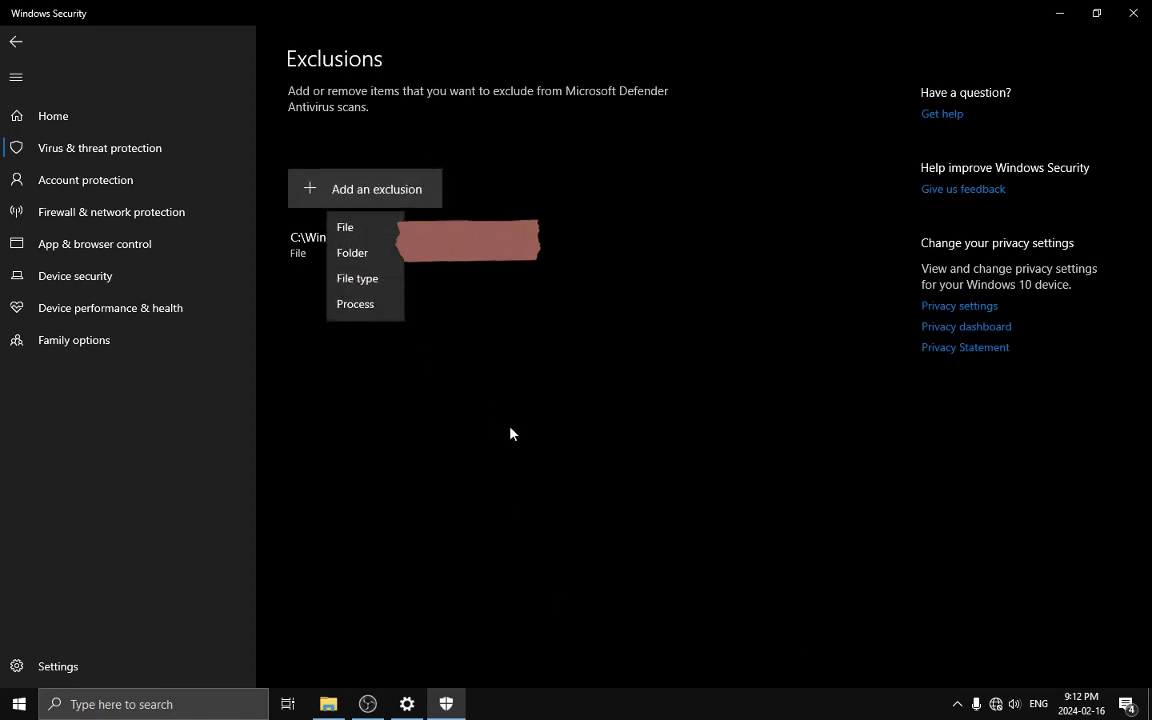
pyautogui.click(355, 238)
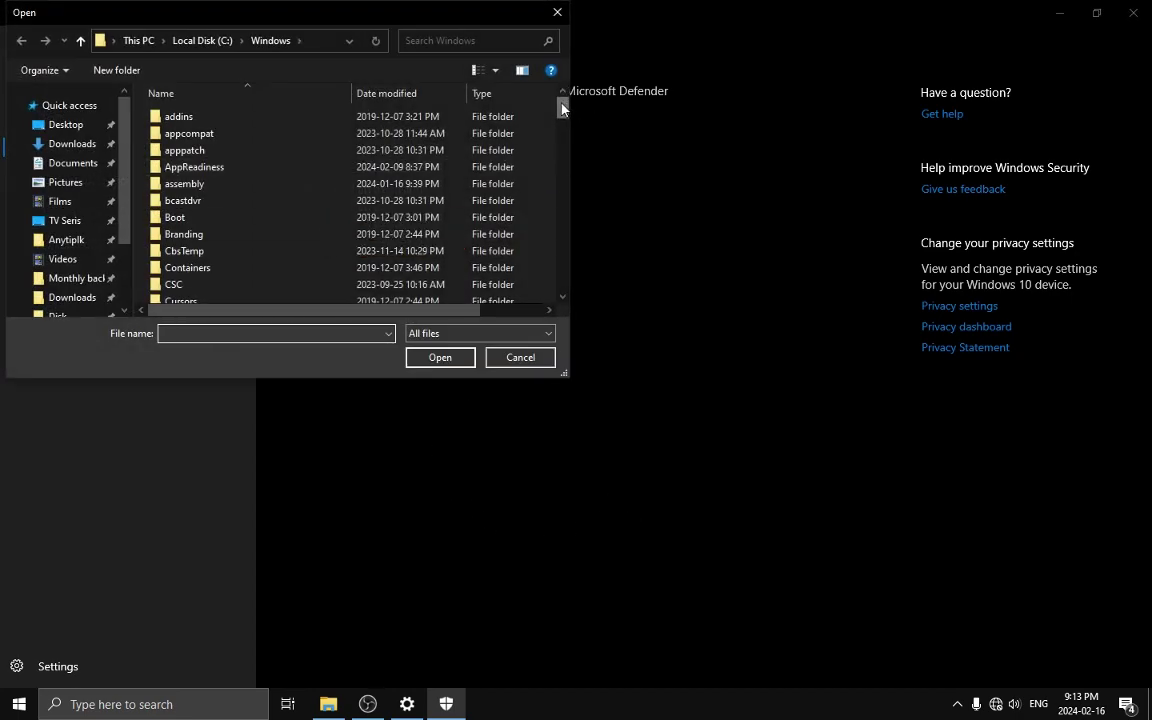
pyautogui.scroll(-8, 320, 234)
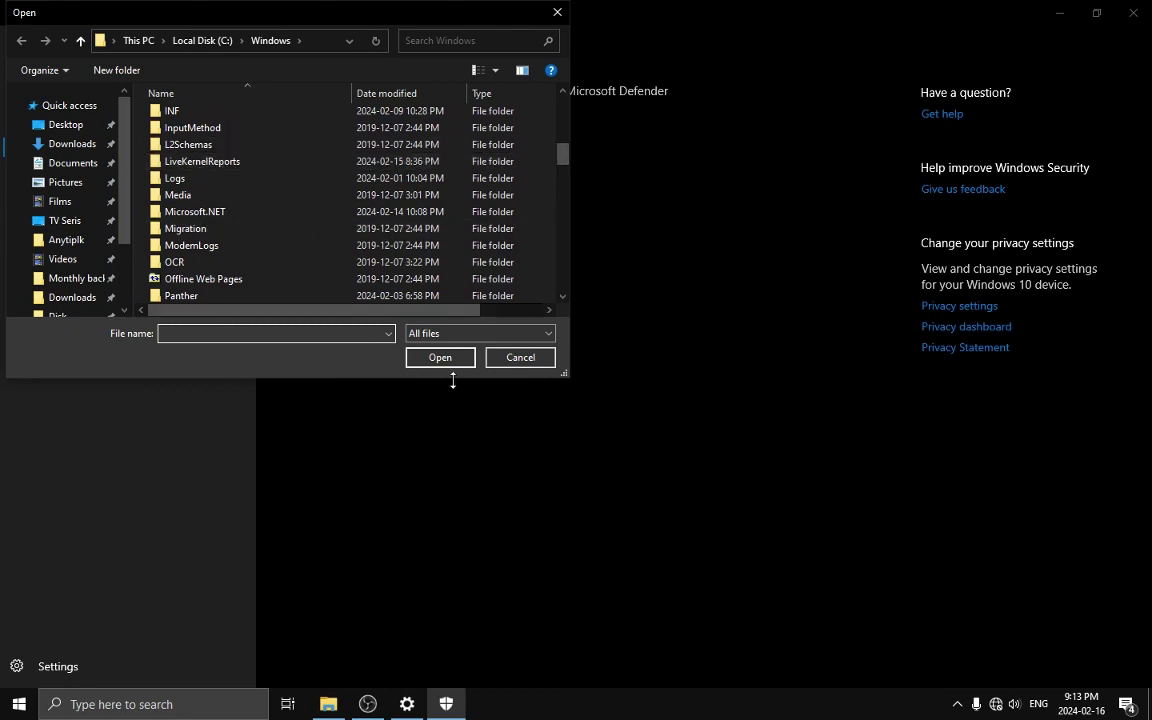
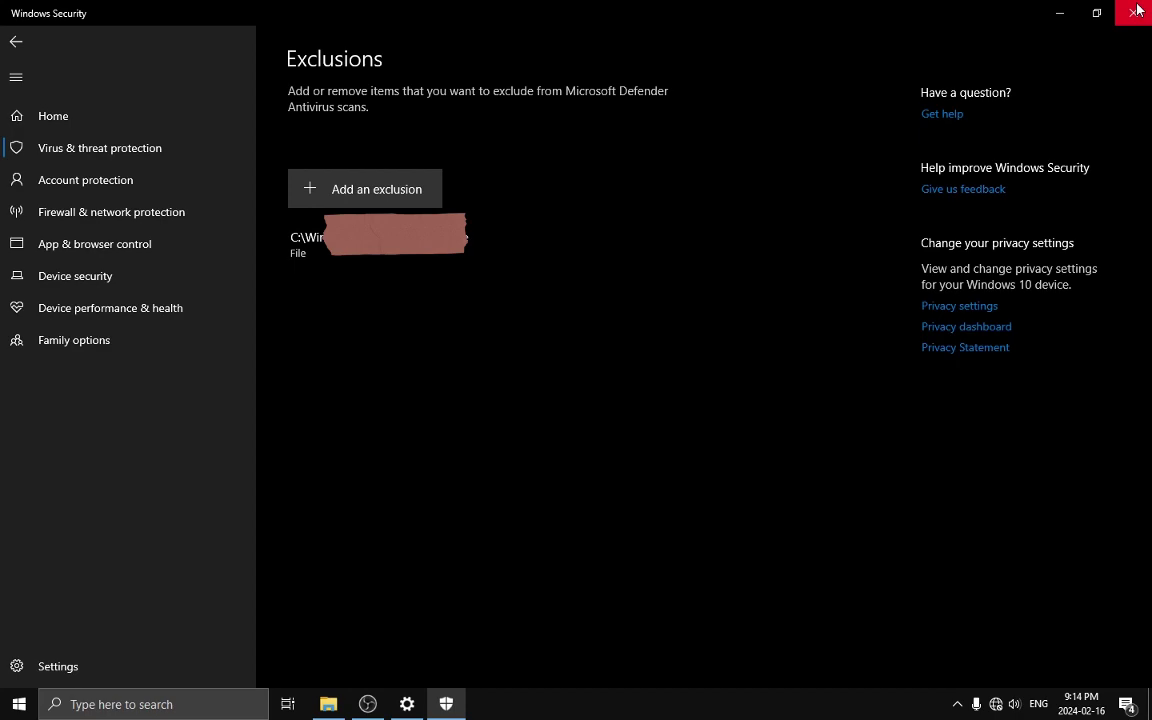
# Step: Close Windows Security once the single file exclusion appears in the Exclusions list
pyautogui.click(1137, 10)
# Step: Close the leftover settings window and refresh the desktop
pyautogui.click(1134, 10)
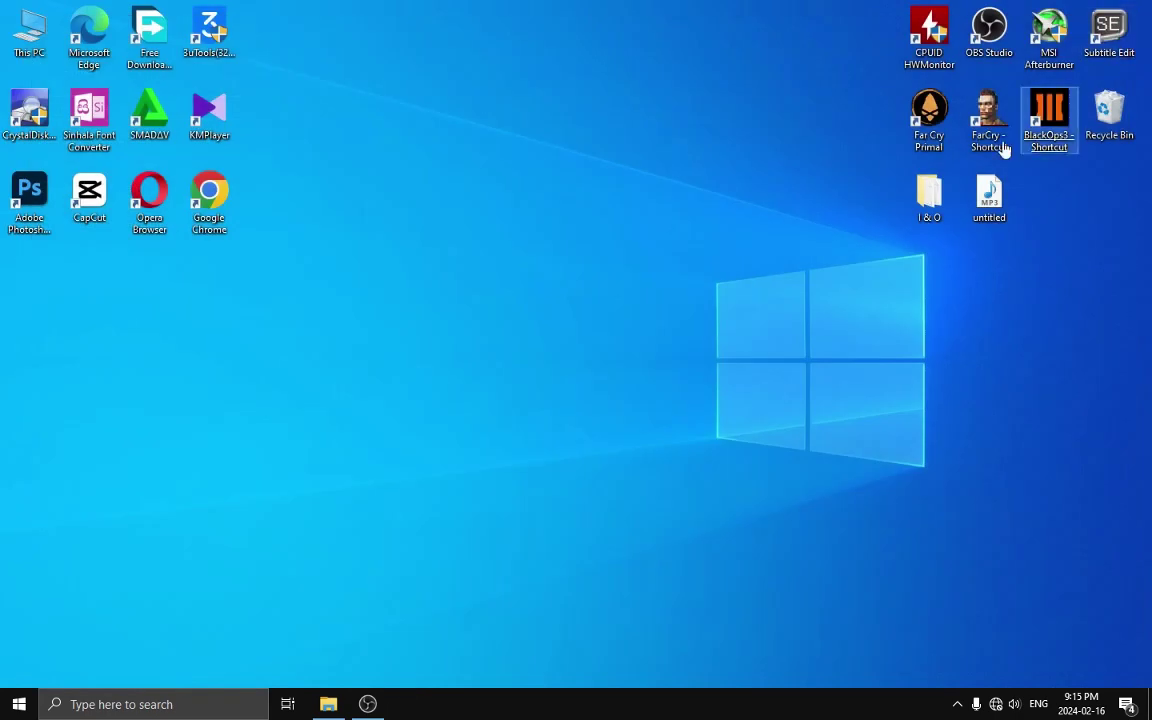
pyautogui.rightClick(718, 253)
pyautogui.click(744, 297)
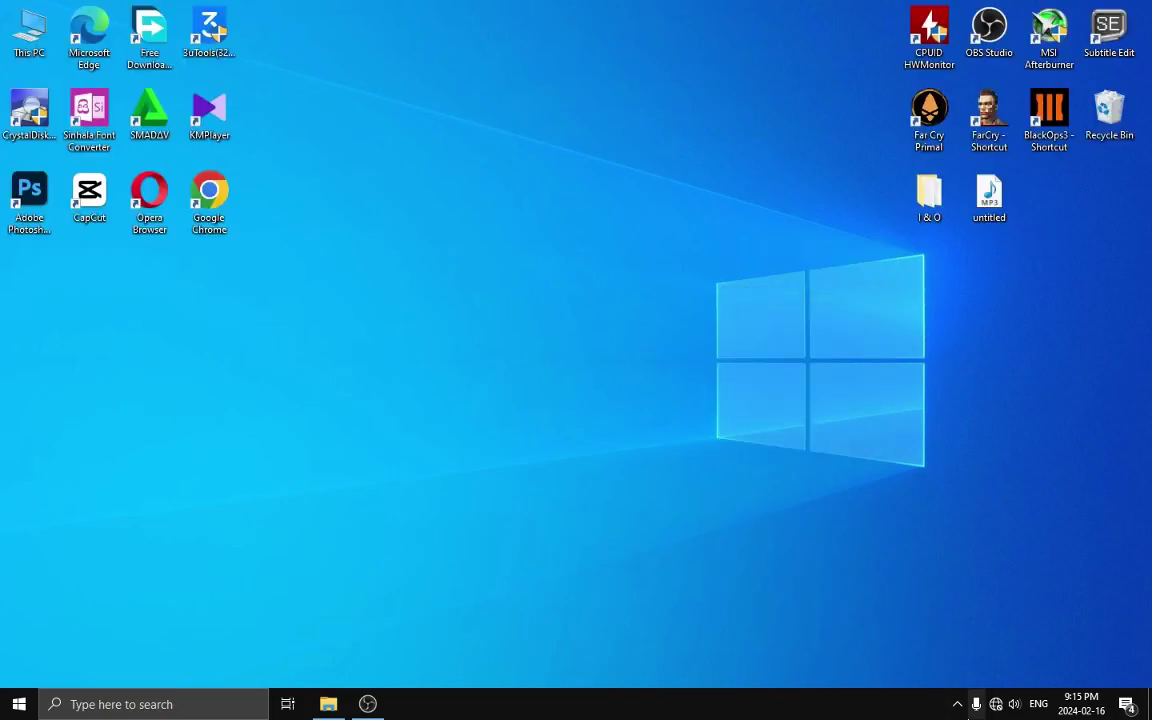
pyautogui.click(976, 704)
# Step: Refresh the desktop twice more, then launch SMADAV from its desktop shortcut
pyautogui.rightClick(519, 258)
pyautogui.click(558, 308)
pyautogui.rightClick(501, 328)
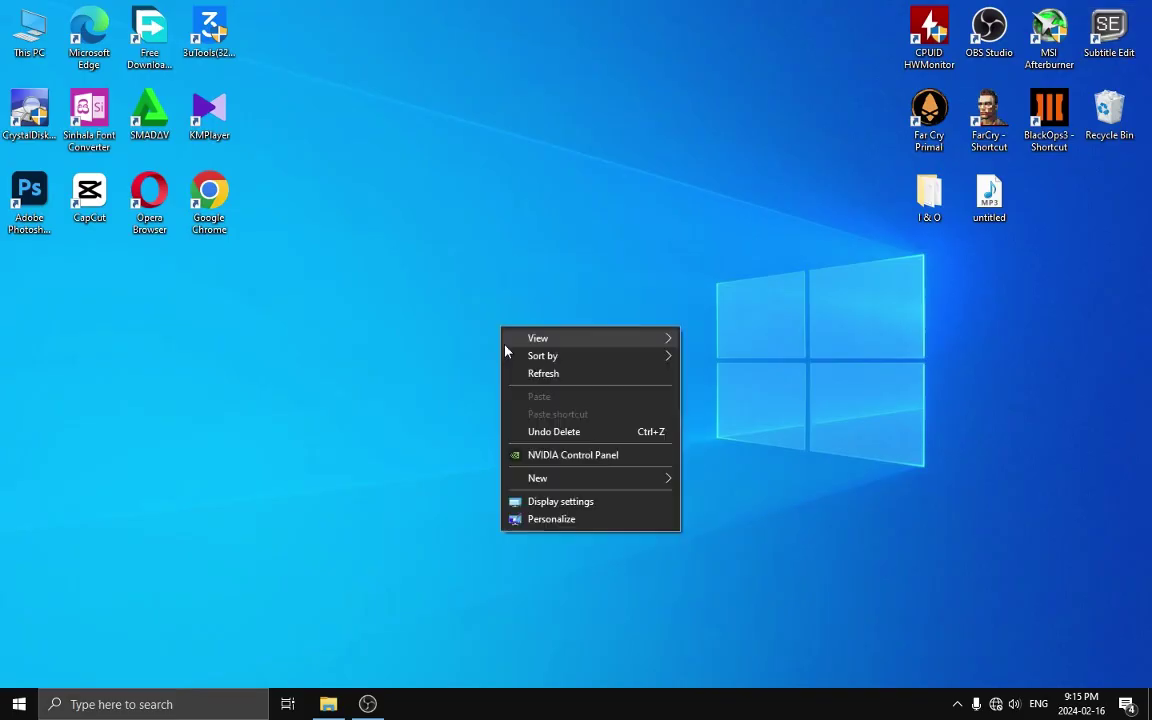
pyautogui.click(540, 375)
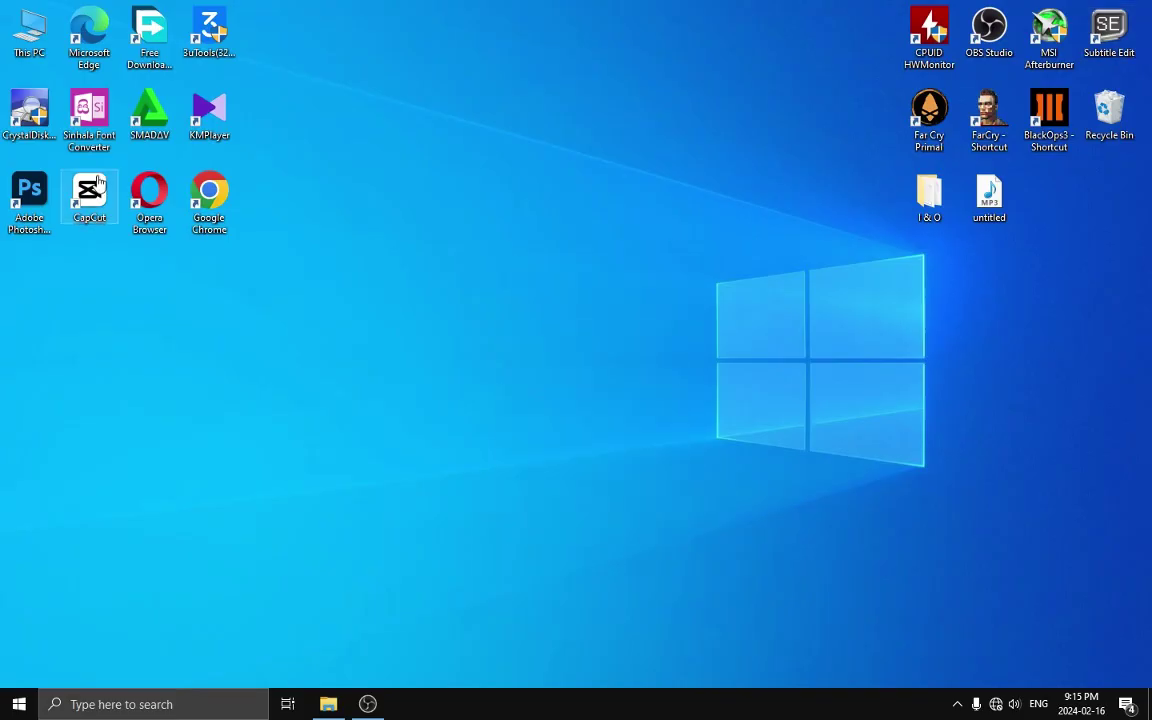
pyautogui.doubleClick(141, 130)
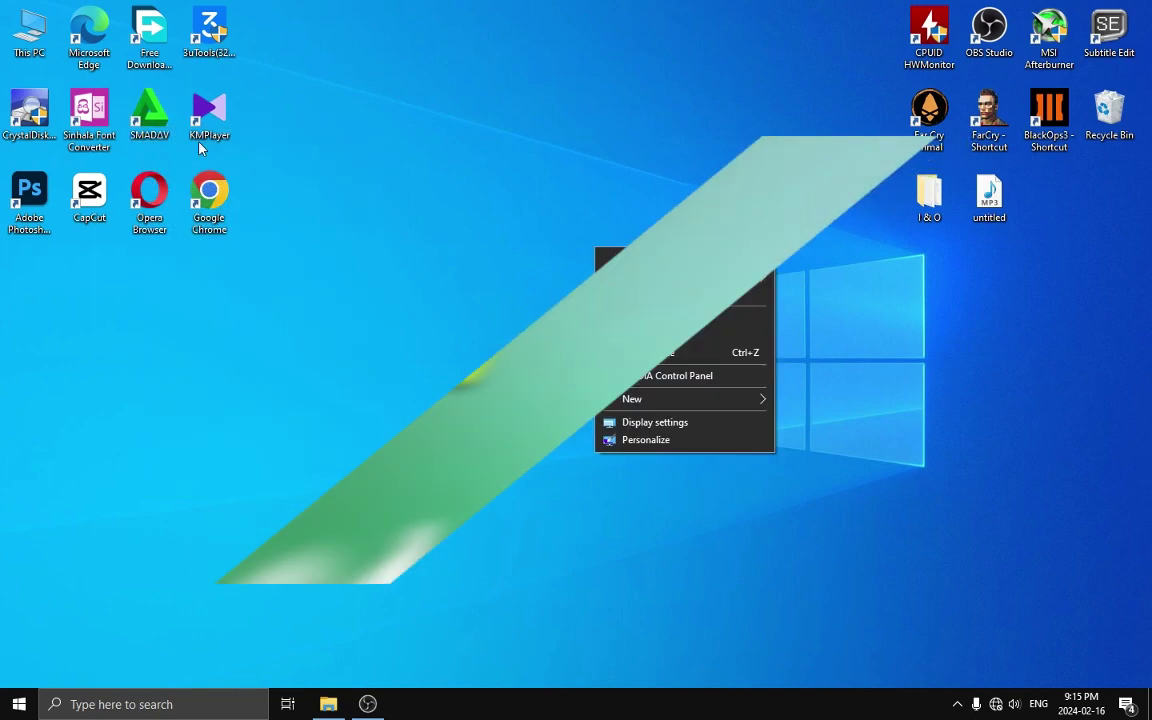
pyautogui.rightClick(145, 113)
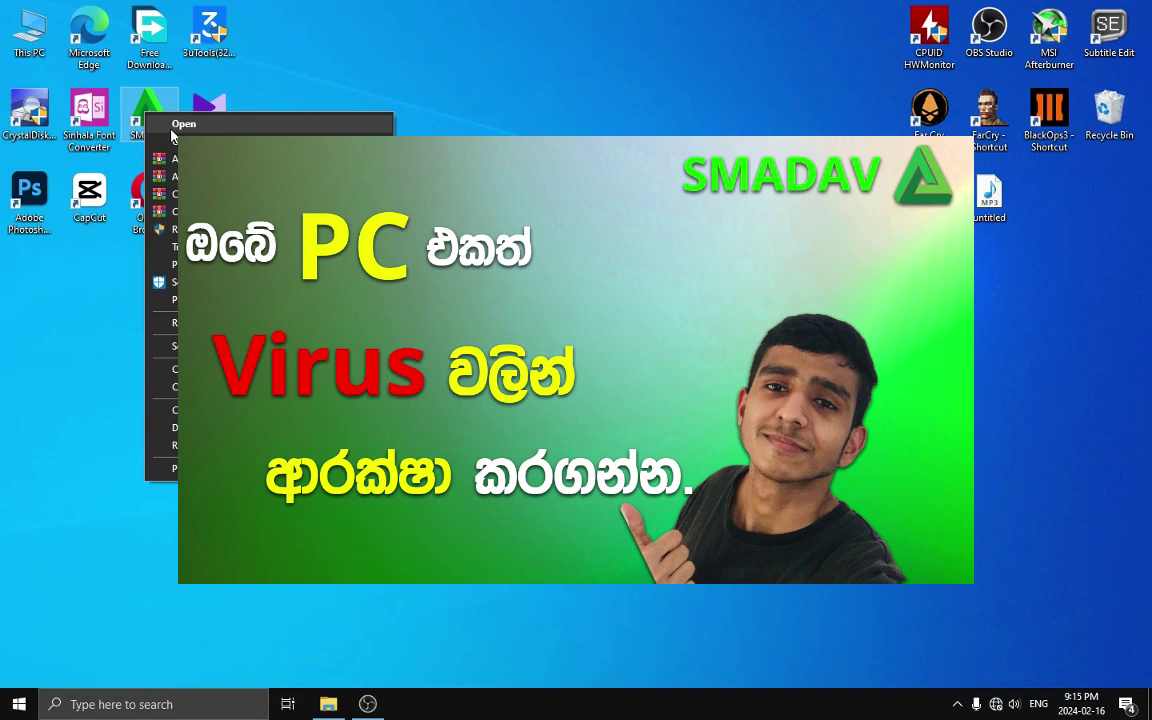
# Step: Reposition the Smadav 2023 window and open its Settings page with General Settings
pyautogui.click(286, 126)
pyautogui.moveTo(743, 134); pyautogui.dragTo(686, 131)
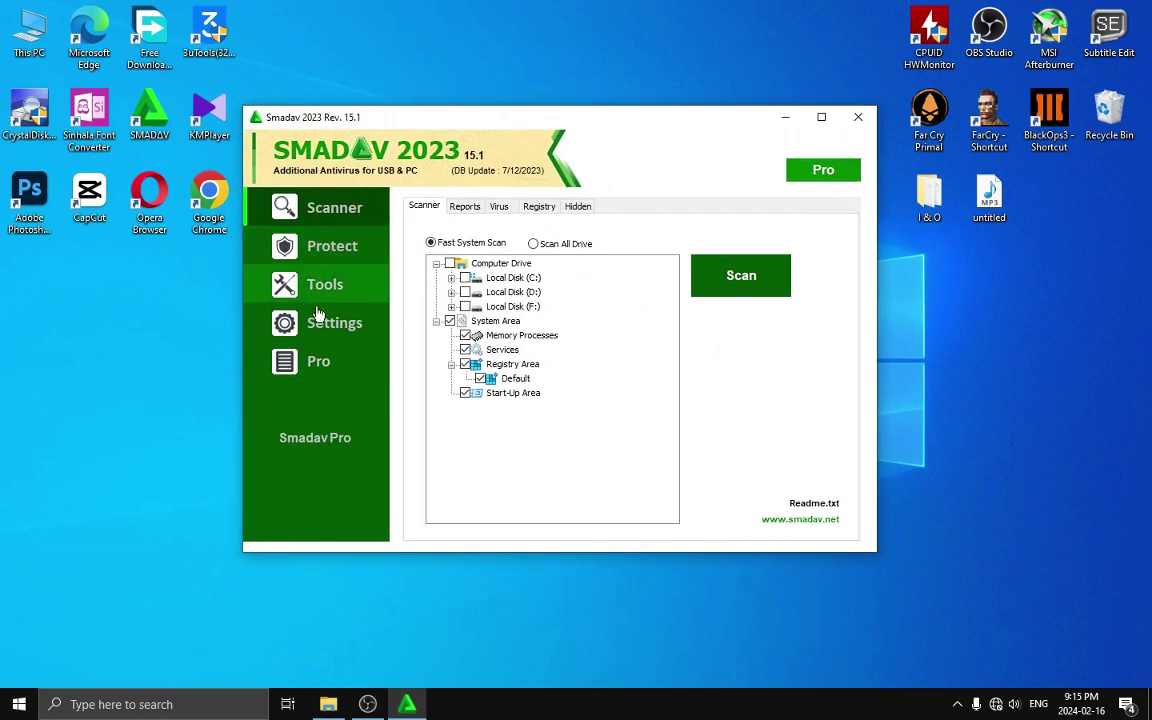
pyautogui.moveTo(618, 126)
pyautogui.mouseDown()
pyautogui.moveTo(618, 175)
pyautogui.moveTo(617, 121)
pyautogui.moveTo(627, 149)
pyautogui.moveTo(660, 148)
pyautogui.moveTo(602, 129)
pyautogui.moveTo(609, 123)
pyautogui.mouseUp()
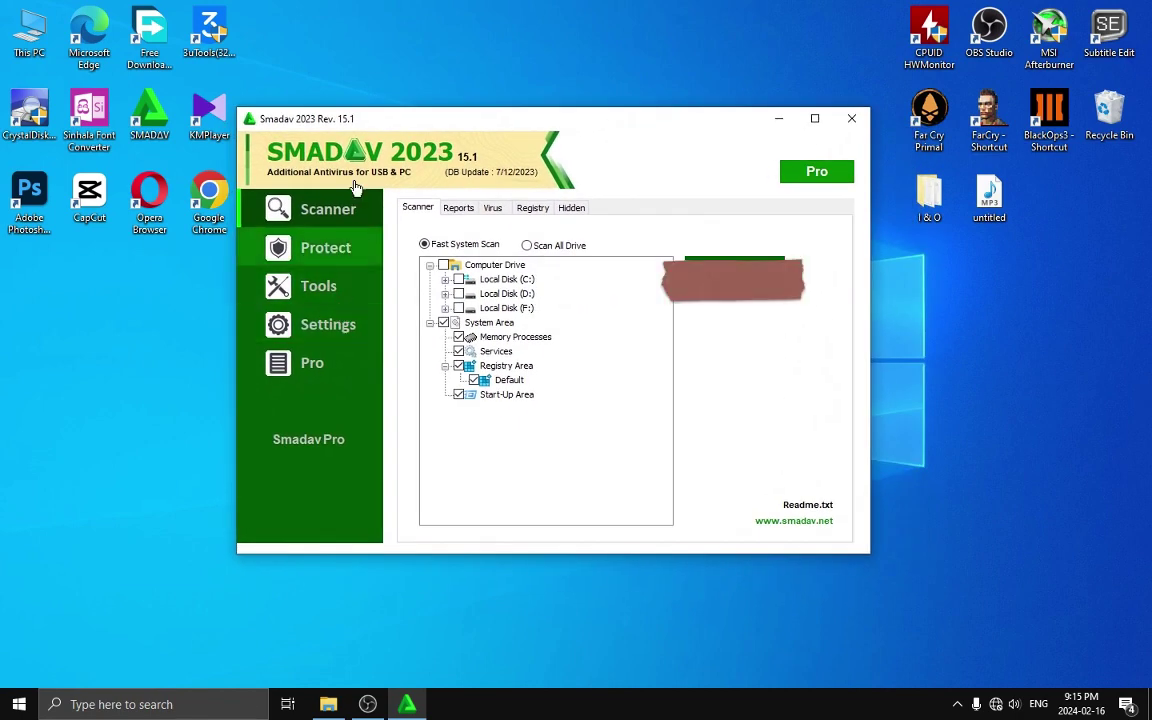
pyautogui.click(358, 322)
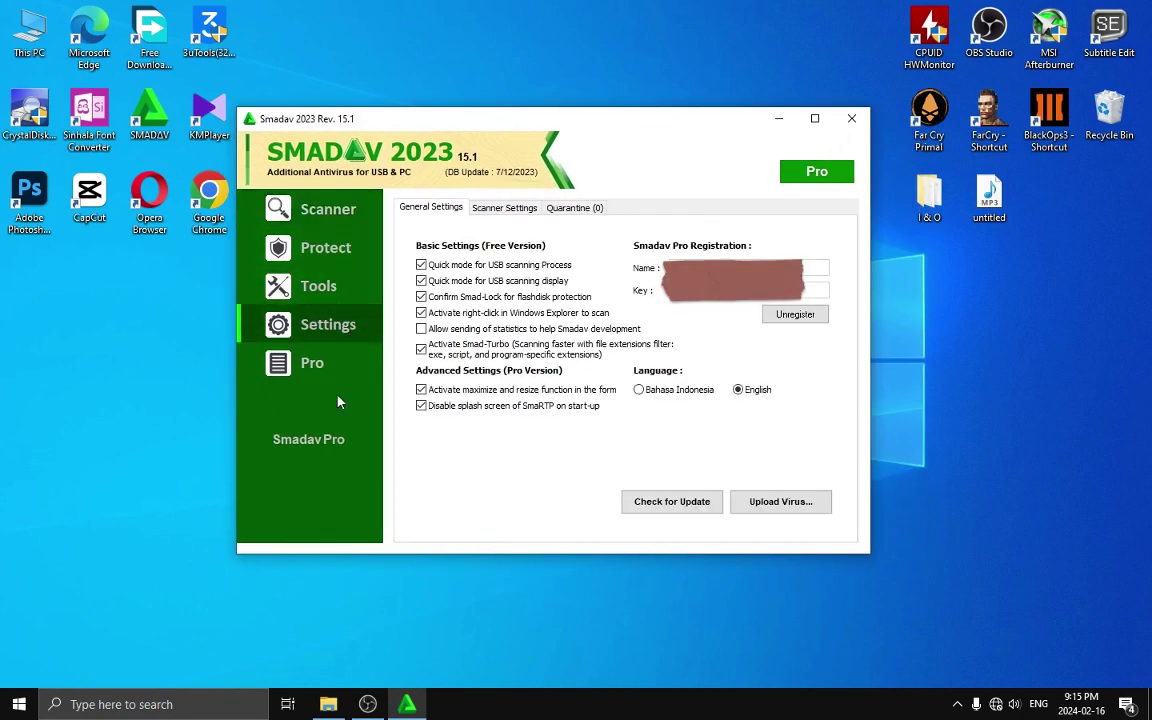
# Step: View the Quarantine (0) tab and confirm its list holds no files to restore
pyautogui.click(588, 210)
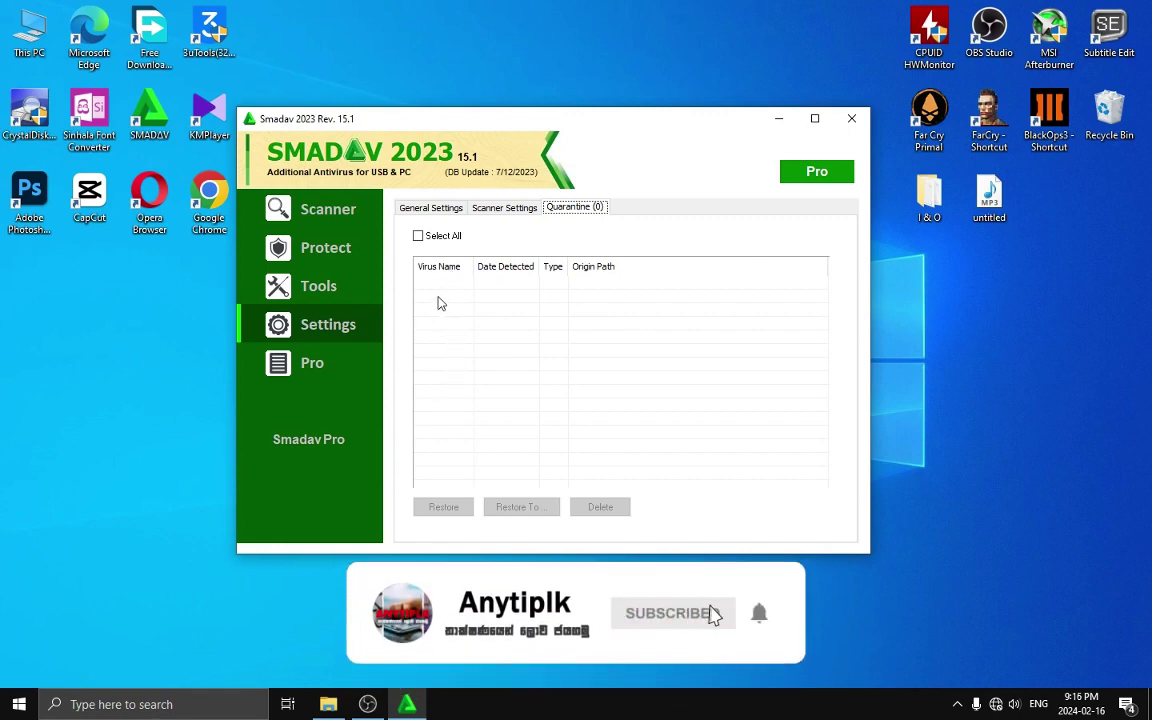
pyautogui.moveTo(437, 297); pyautogui.dragTo(689, 440)
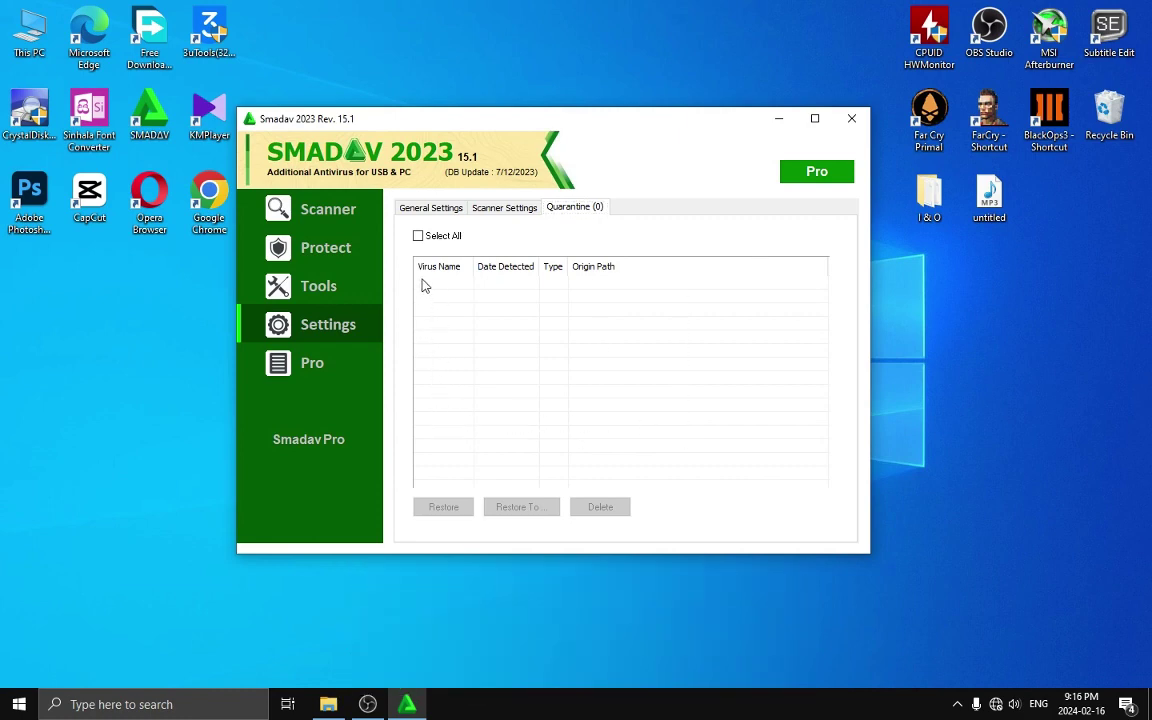
pyautogui.moveTo(424, 288); pyautogui.dragTo(497, 456)
pyautogui.moveTo(423, 297); pyautogui.dragTo(491, 501)
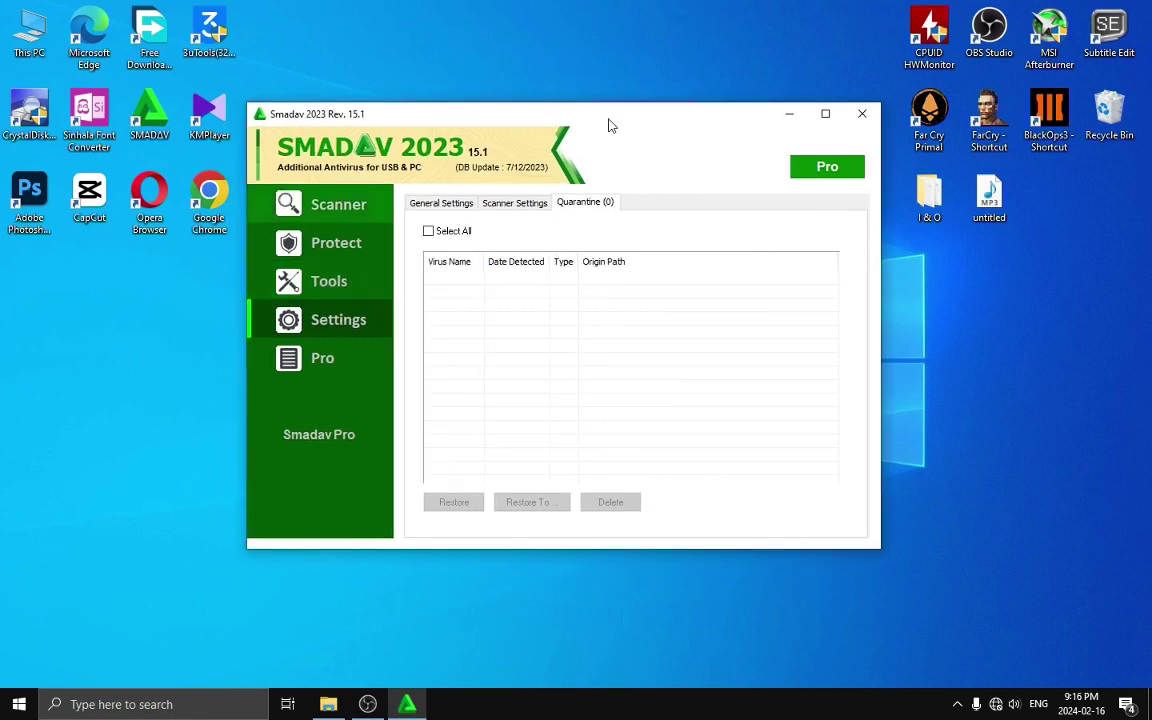
pyautogui.moveTo(607, 123)
pyautogui.mouseDown()
pyautogui.moveTo(589, 121)
pyautogui.moveTo(601, 113)
pyautogui.moveTo(599, 128)
pyautogui.mouseUp()
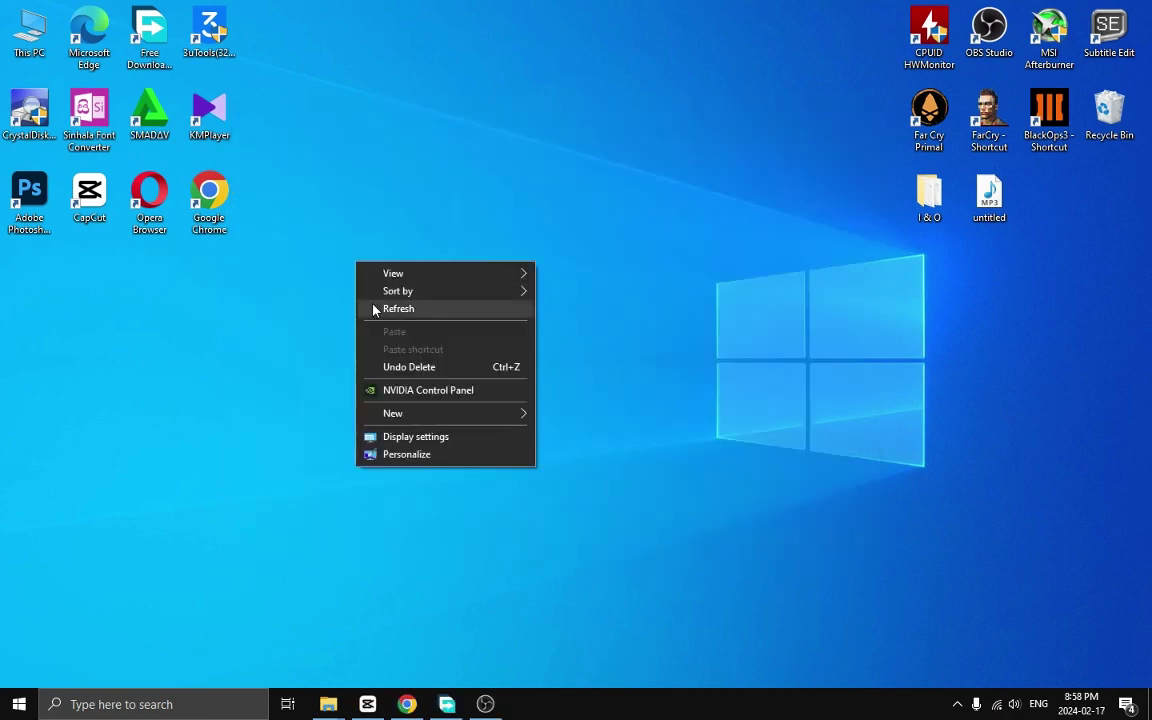
pyautogui.click(375, 309)
pyautogui.rightClick(340, 274)
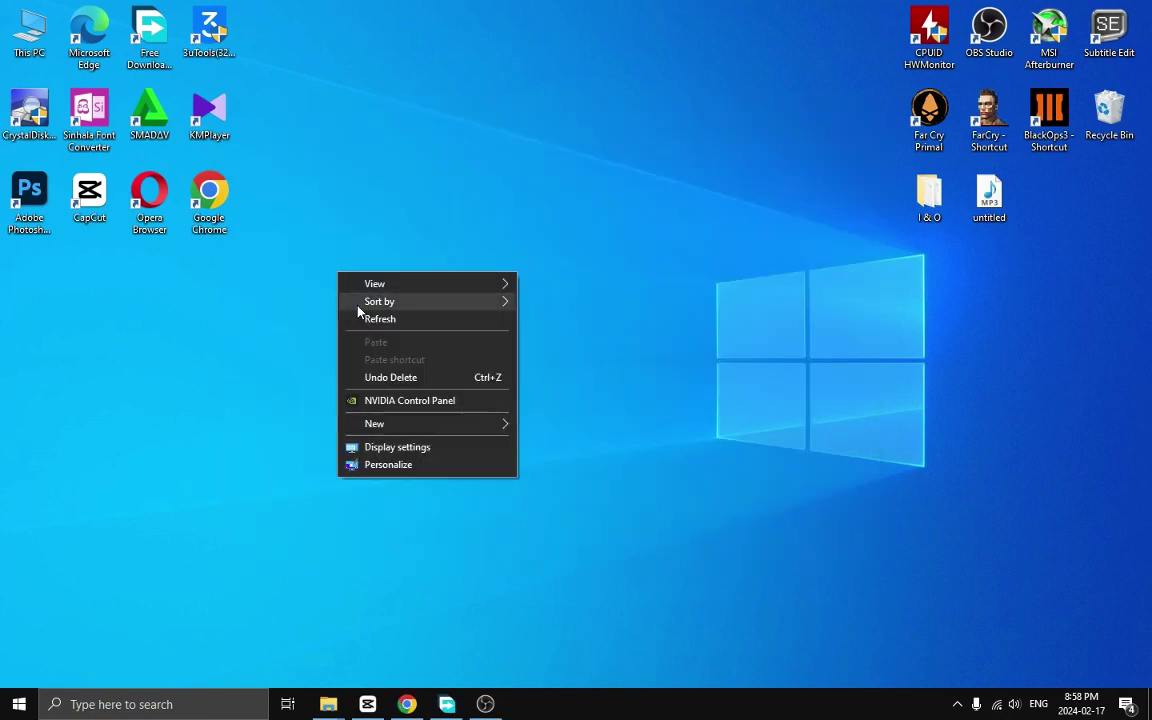
pyautogui.click(361, 320)
pyautogui.rightClick(360, 316)
pyautogui.rightClick(309, 297)
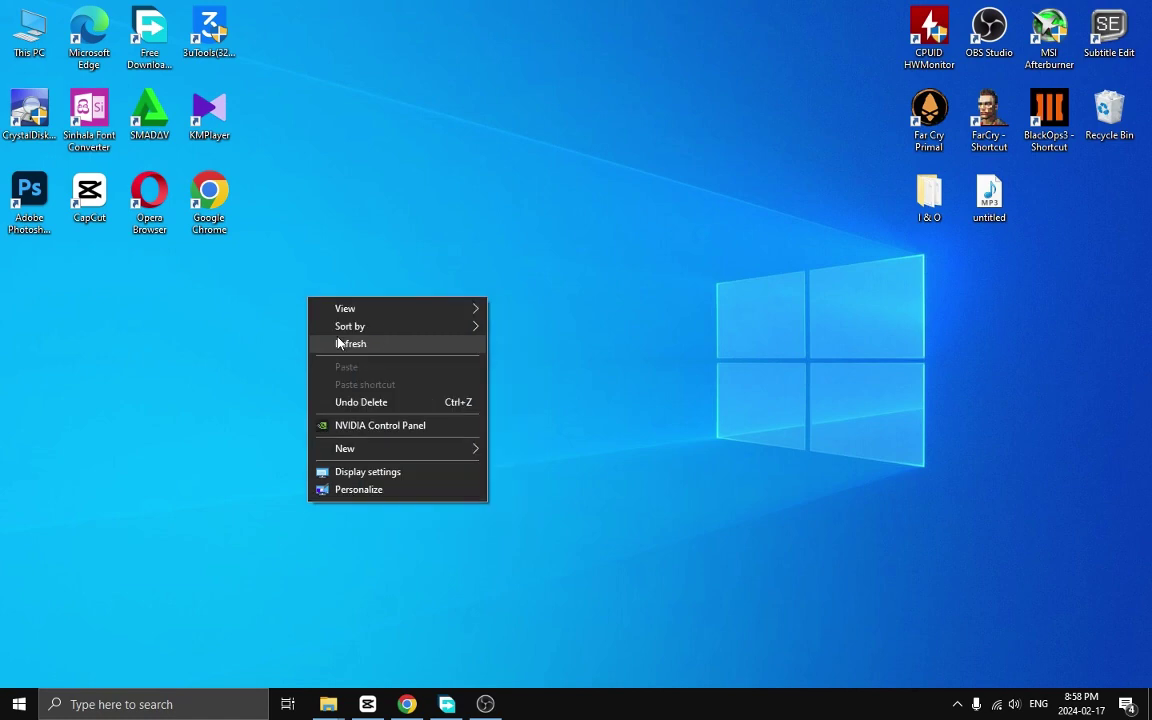
pyautogui.click(340, 344)
pyautogui.rightClick(375, 406)
pyautogui.rightClick(318, 293)
pyautogui.click(350, 340)
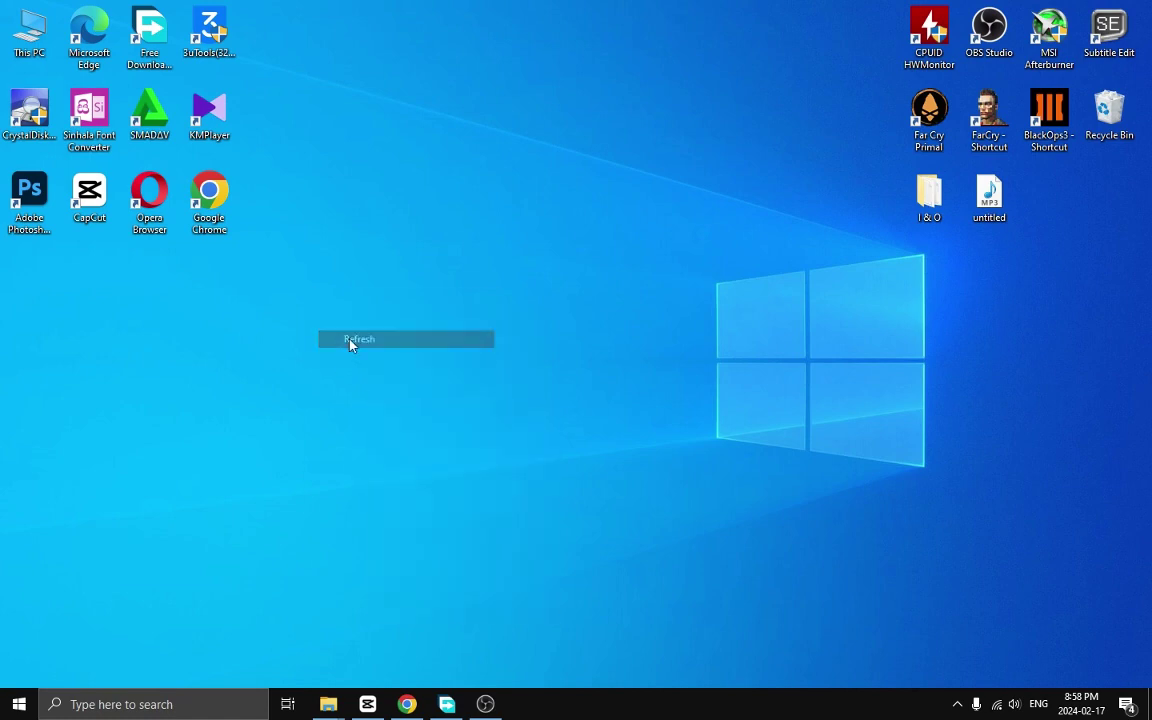
pyautogui.rightClick(352, 305)
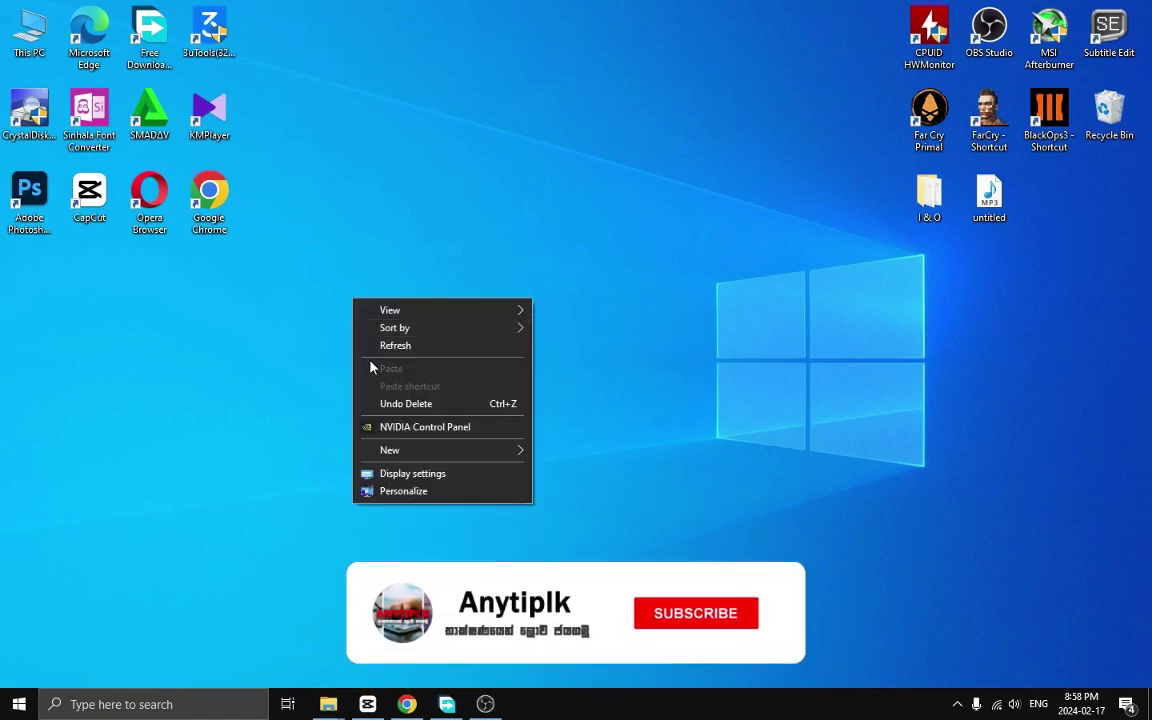
pyautogui.click(378, 353)
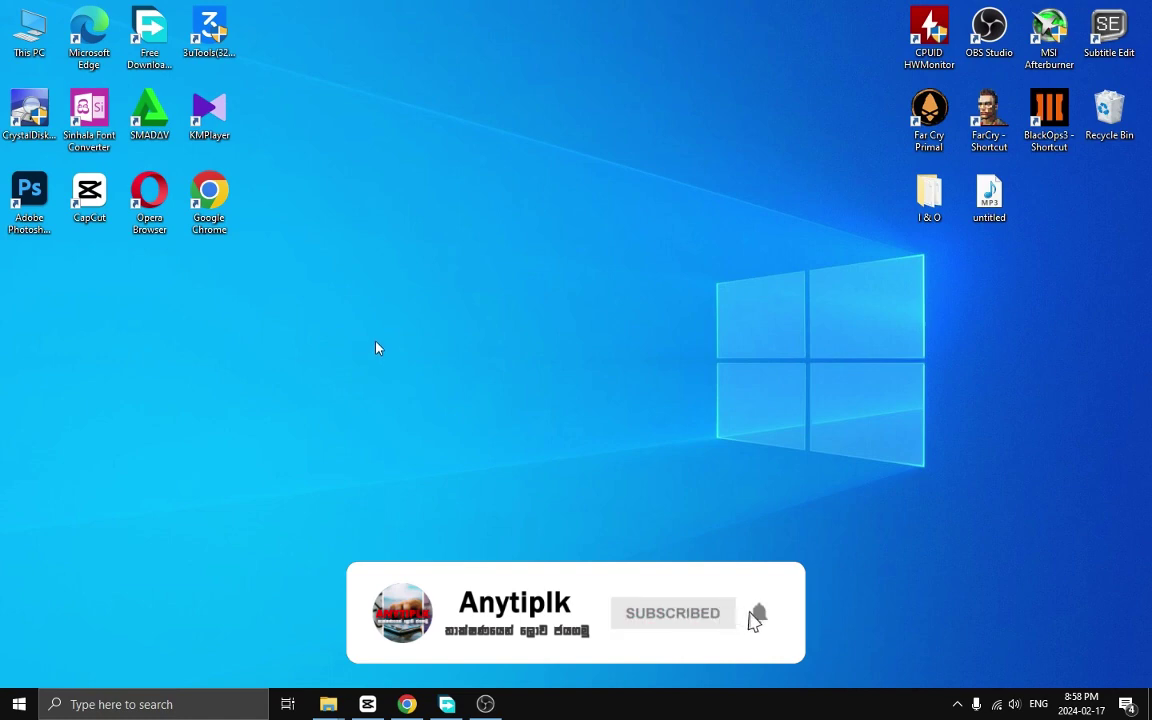
pyautogui.rightClick(390, 284)
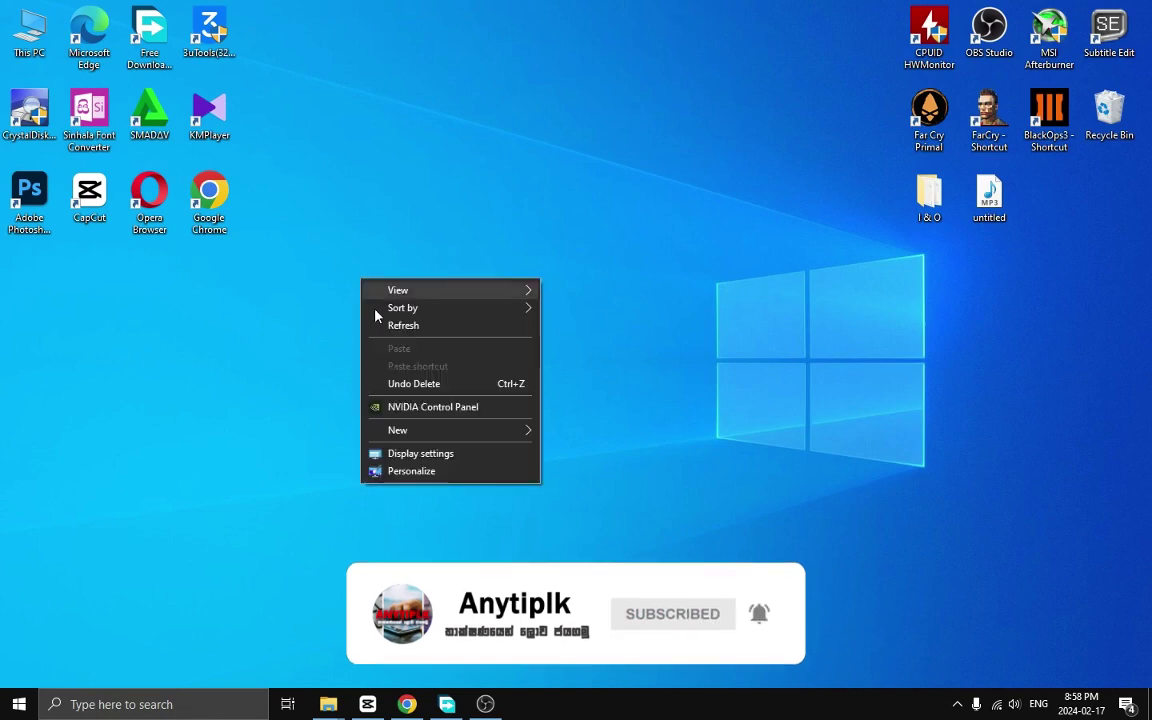
pyautogui.click(418, 321)
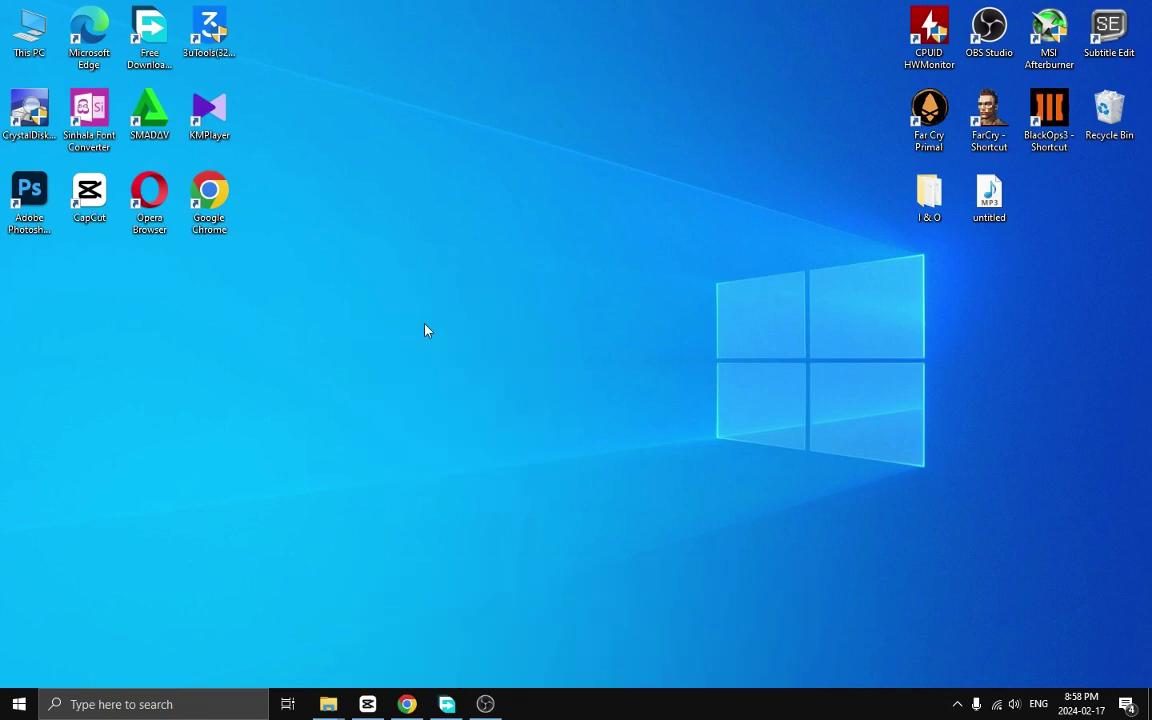
pyautogui.rightClick(425, 330)
pyautogui.click(455, 372)
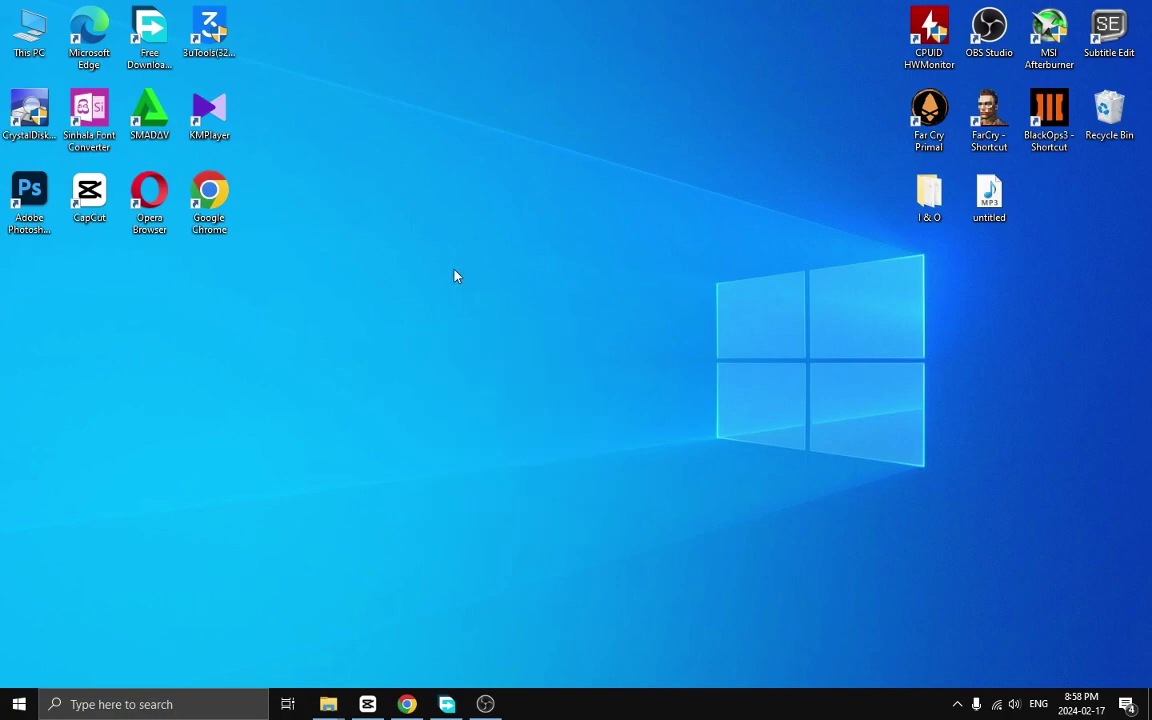